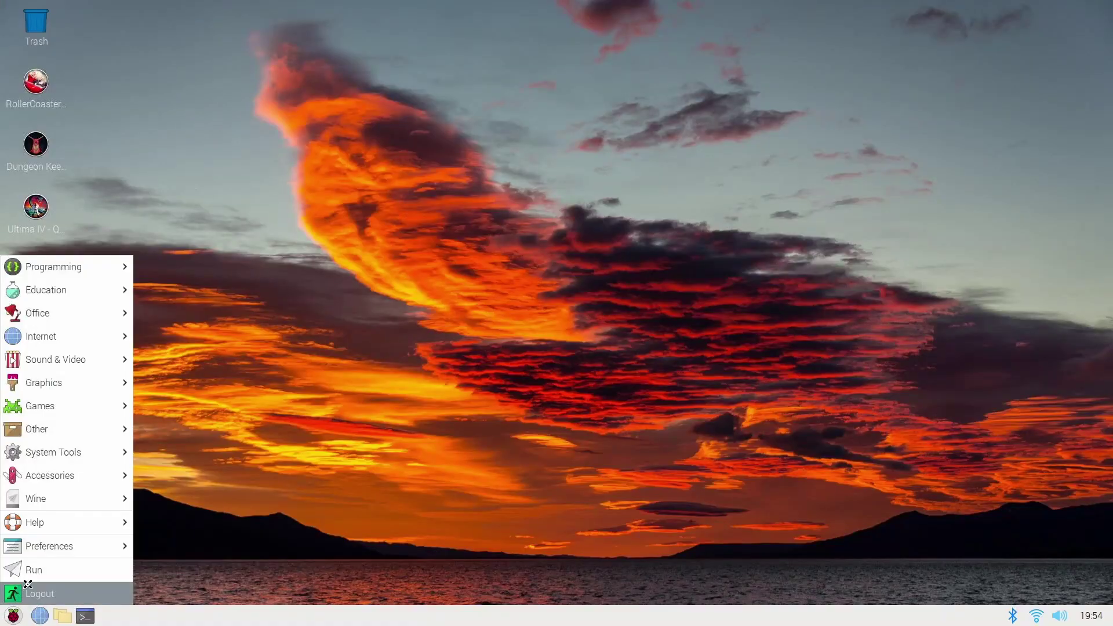
Show the Office applications in the Raspberry Pi main menu to reach LibreOffice Calc.
mouse_move(83, 324)
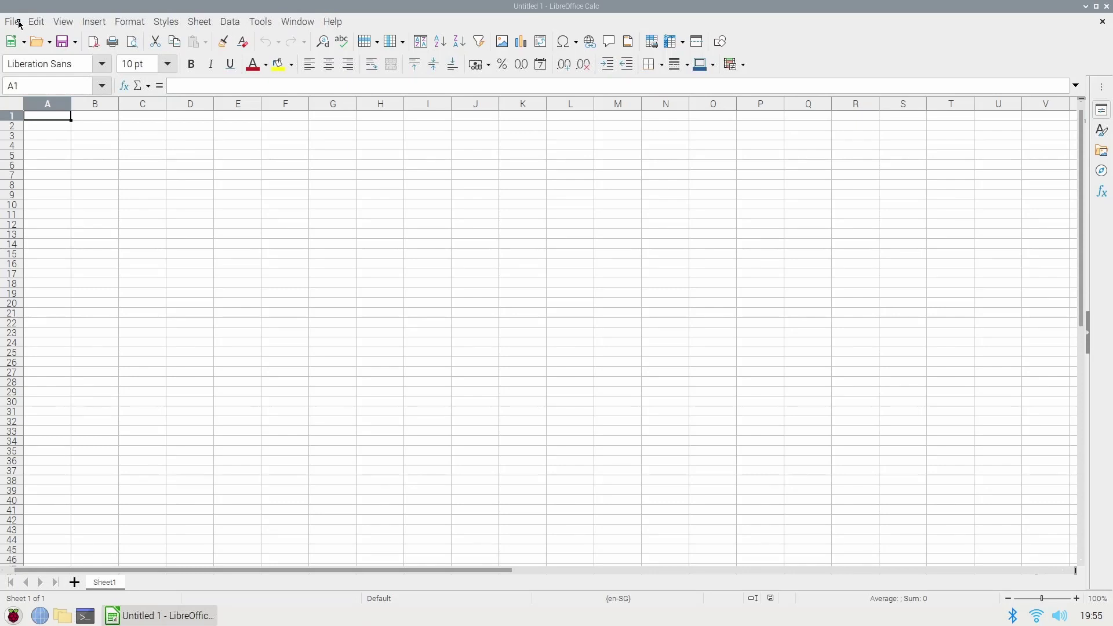
Open sample-xlsx-file-for-testing.xlsx from the Downloads folder in LibreOffice Calc.
click(19, 25)
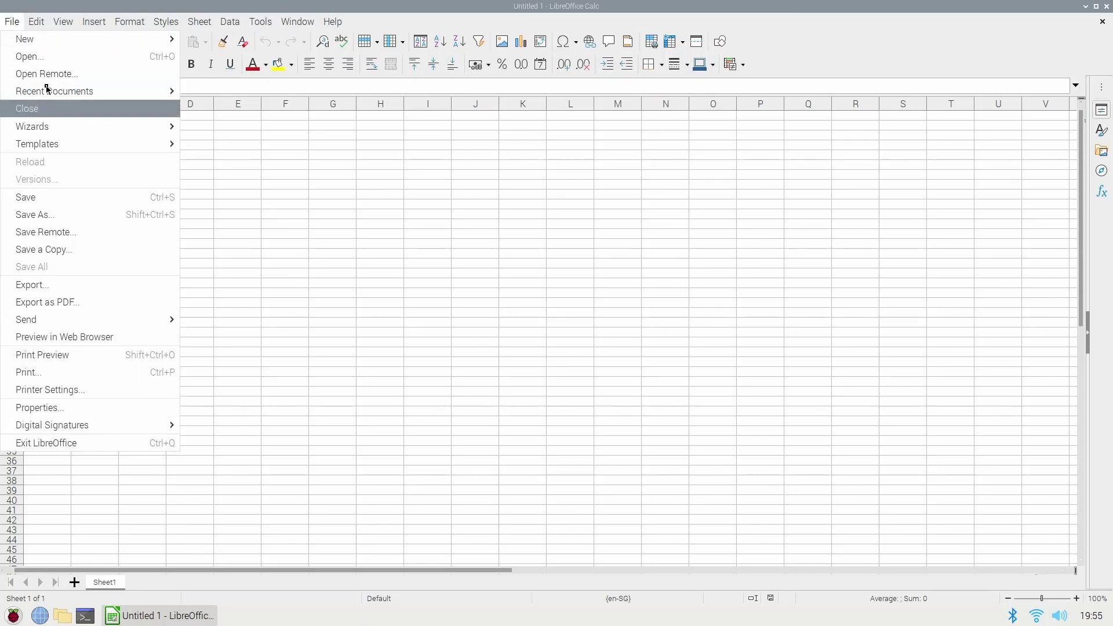
click(114, 67)
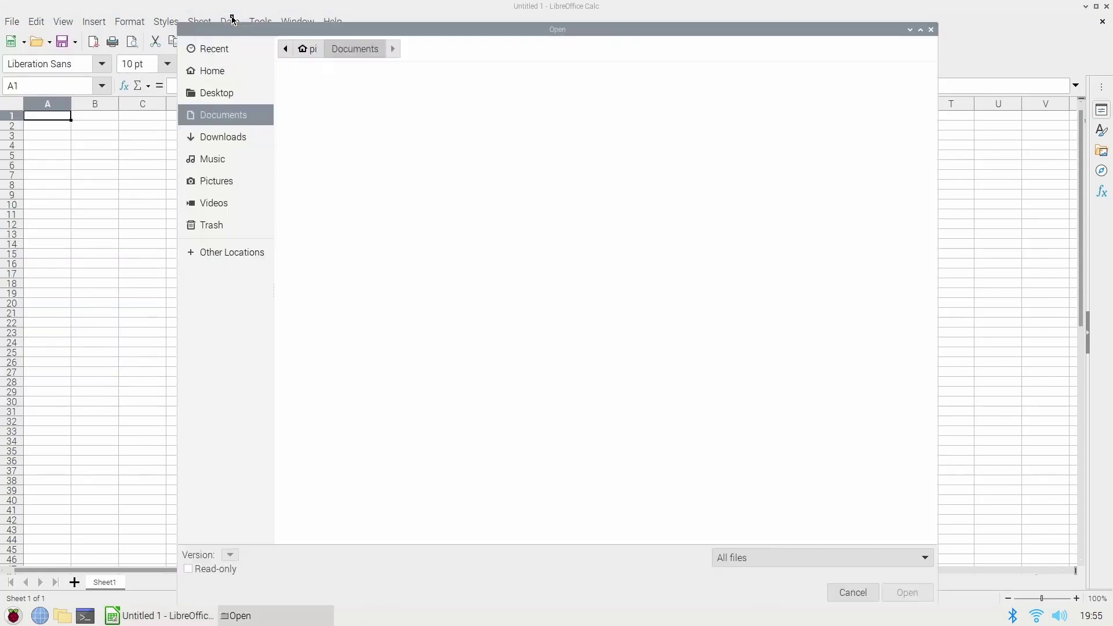
click(223, 139)
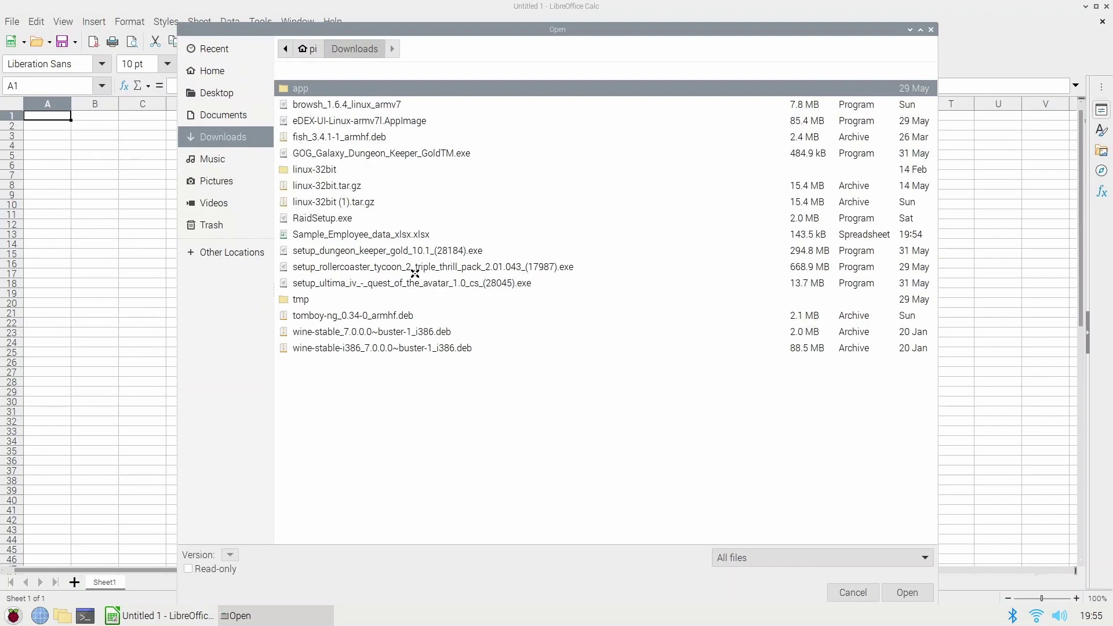
click(420, 234)
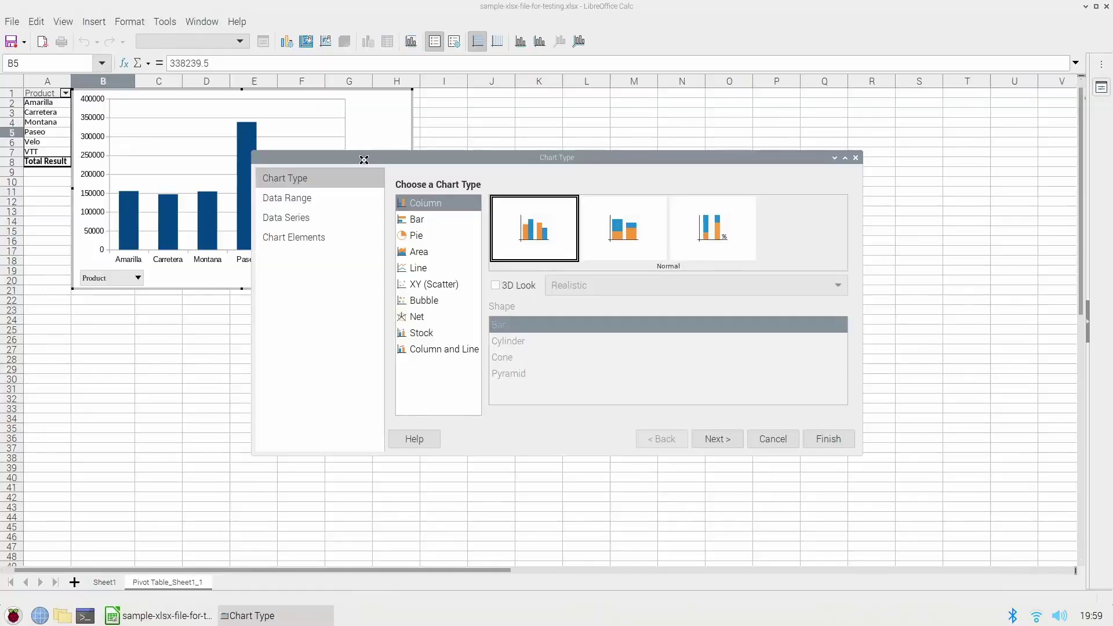
click(962, 432)
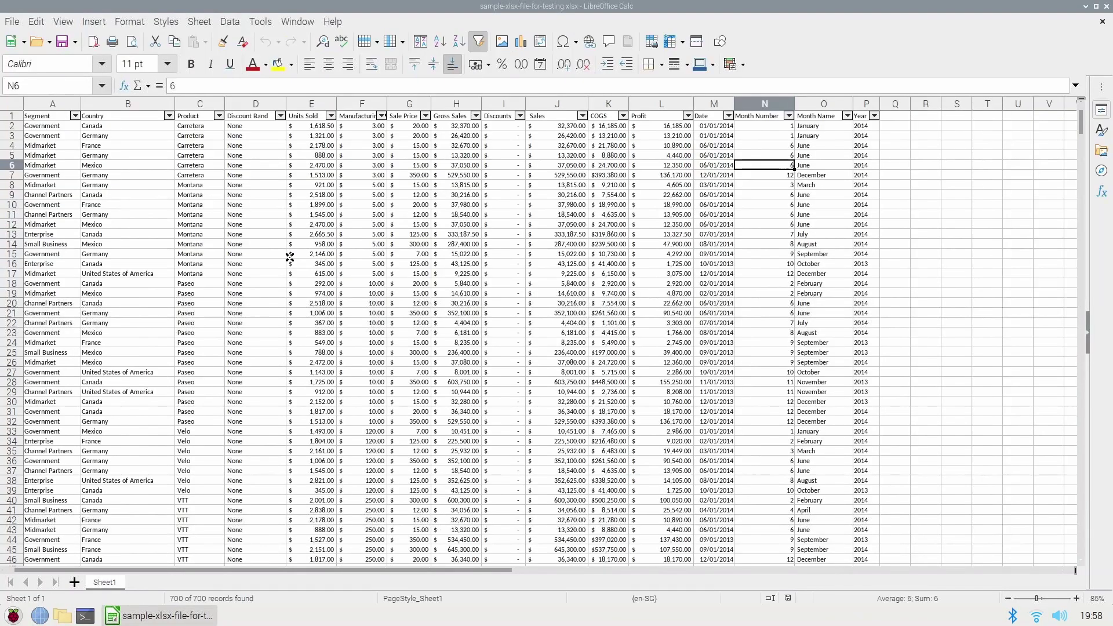
Create a pivot table from the sales data on a new sheet with Product as the row field.
click(197, 163)
click(93, 26)
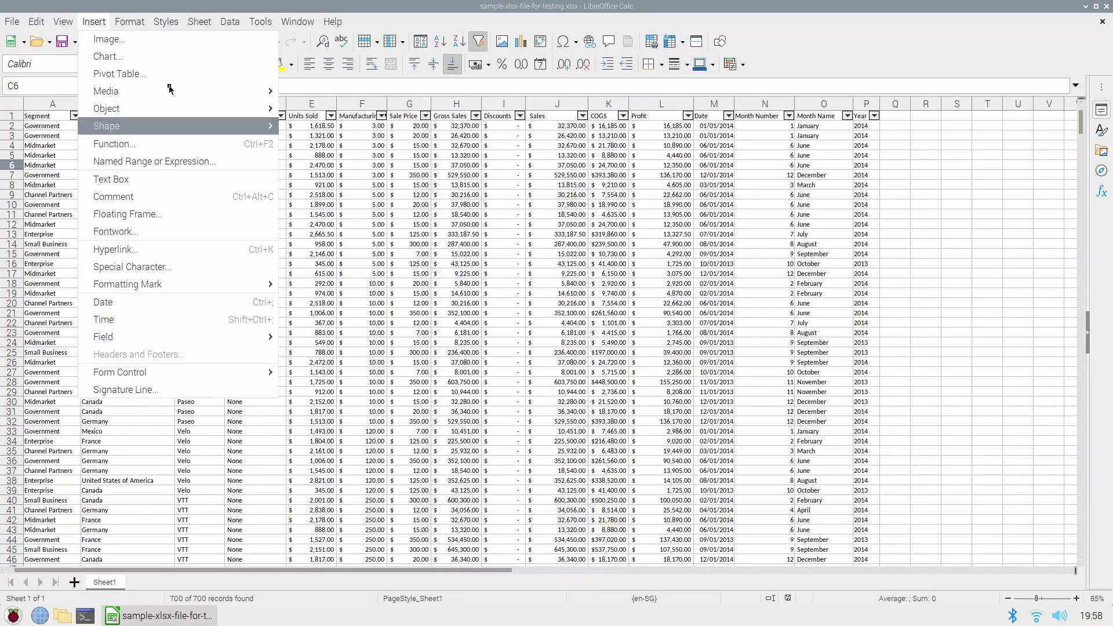
click(134, 77)
click(617, 360)
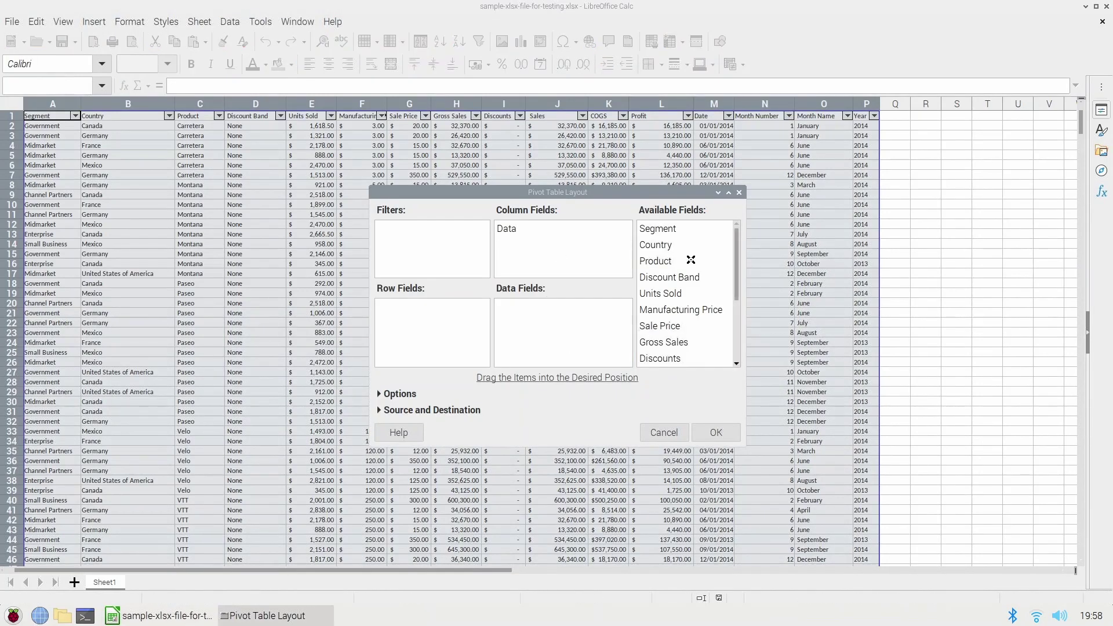
drag(654, 261, 480, 331)
click(713, 425)
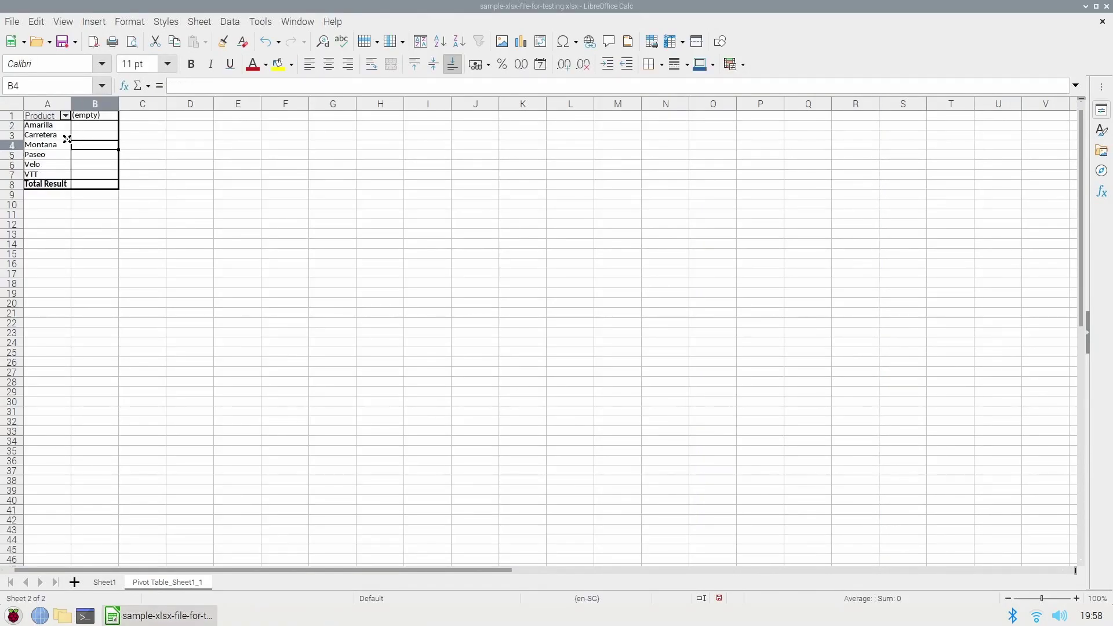
right_click(93, 146)
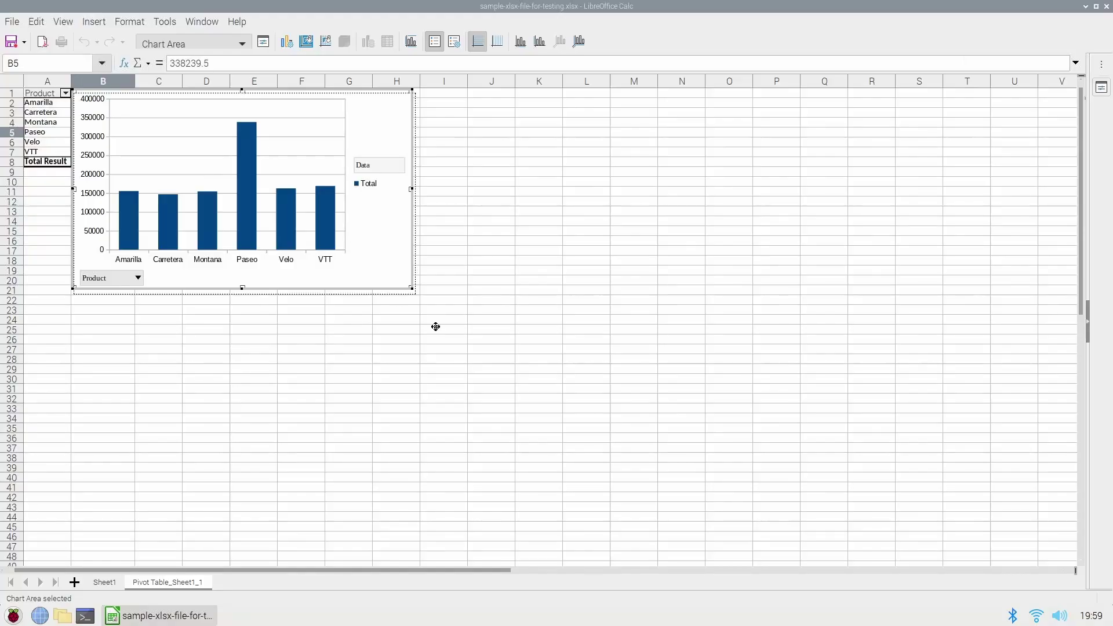
Move the units-sold column chart to the right of the pivot table and finish the chart.
drag(356, 278, 502, 338)
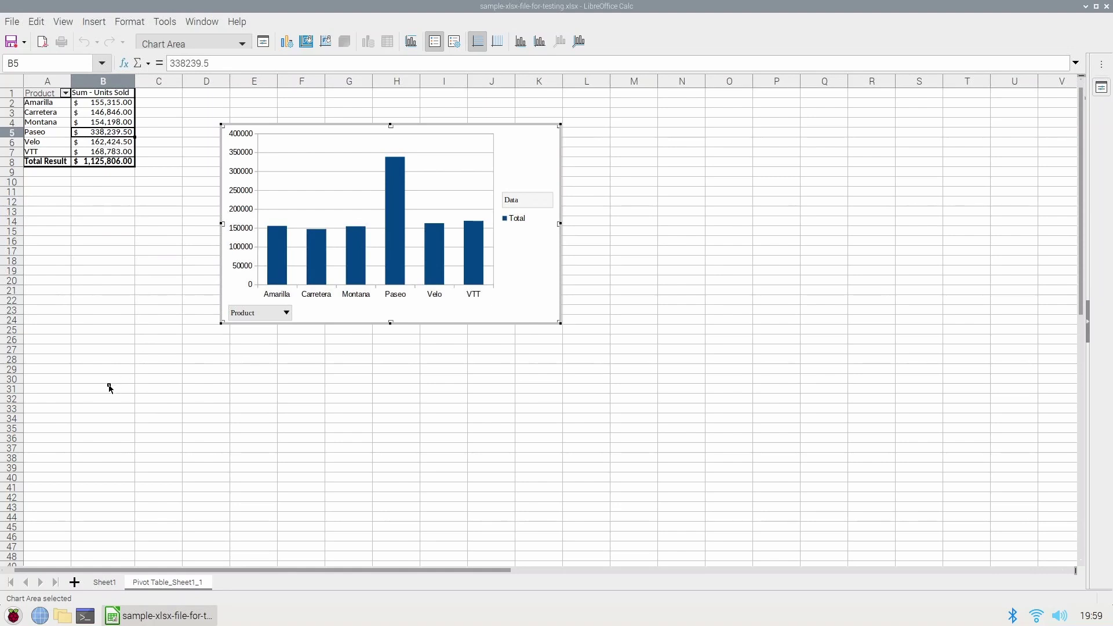
click(152, 398)
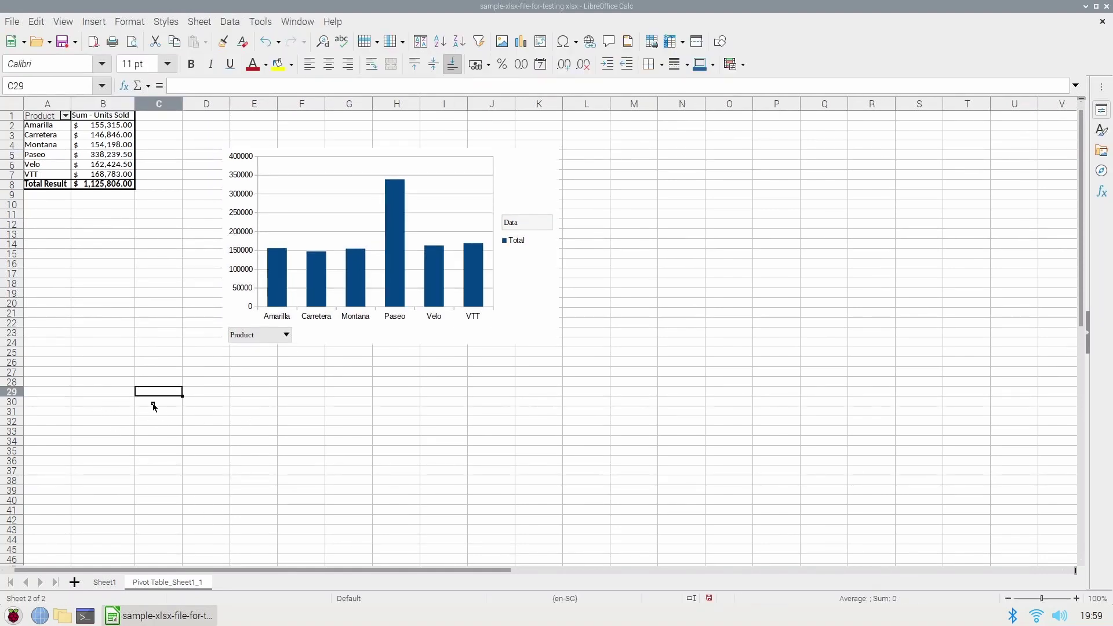
click(162, 414)
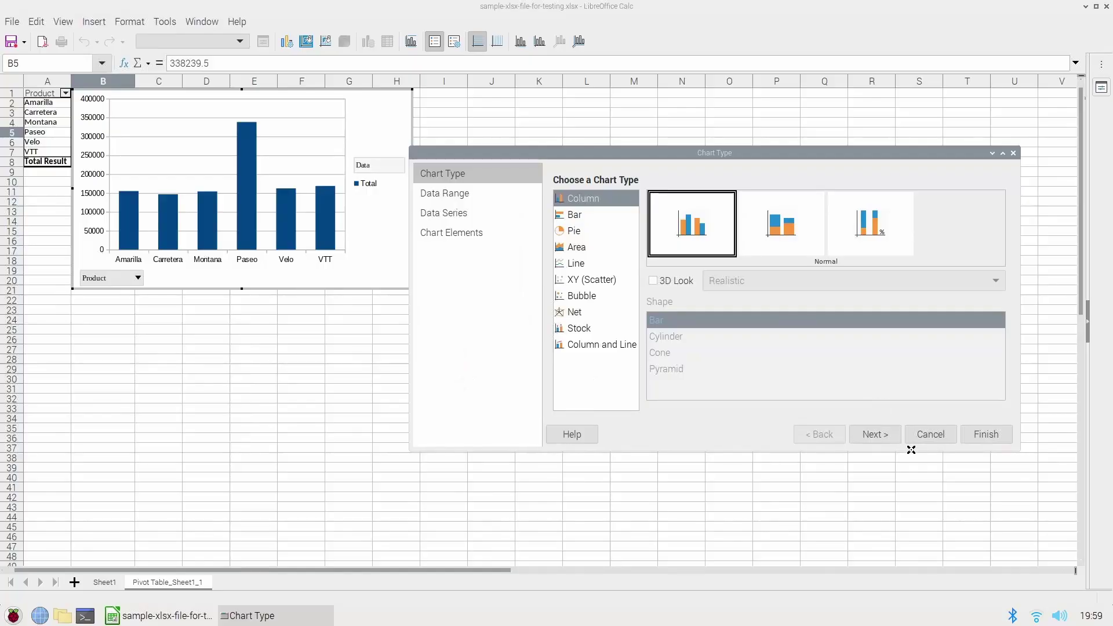
click(985, 435)
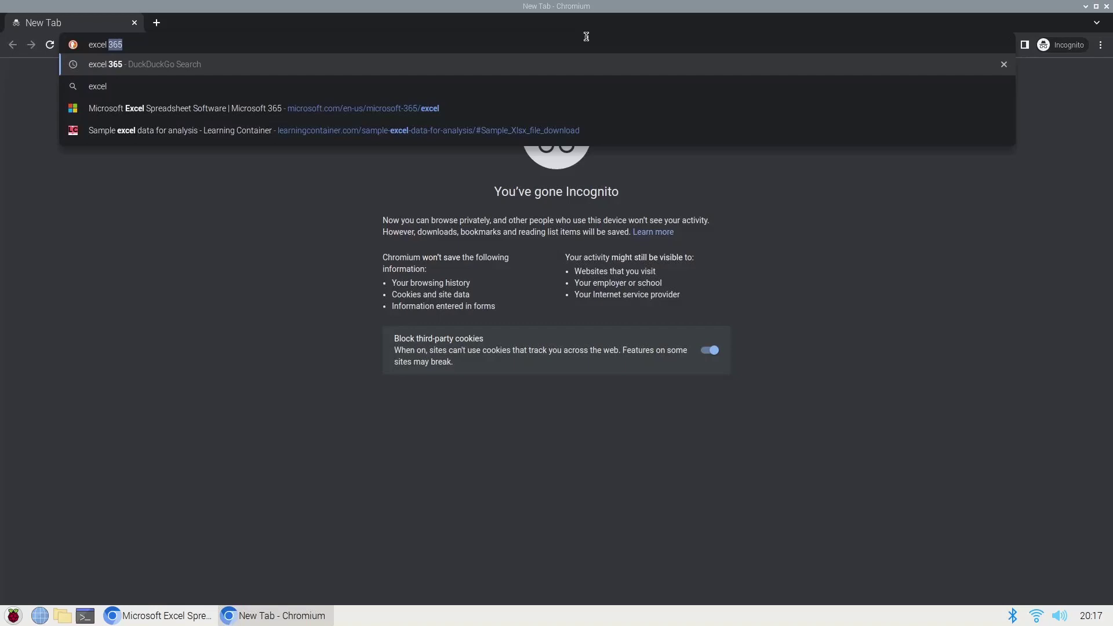
Search 'excel 365', go to Microsoft's Excel page and sign in to Excel for the web.
key(Return)
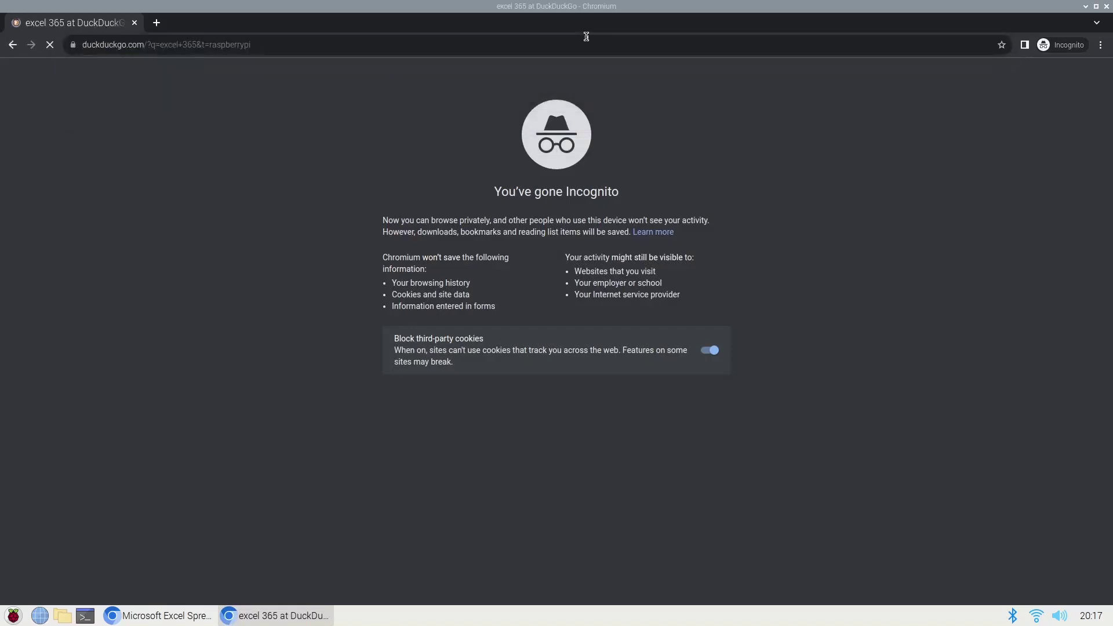
click(244, 176)
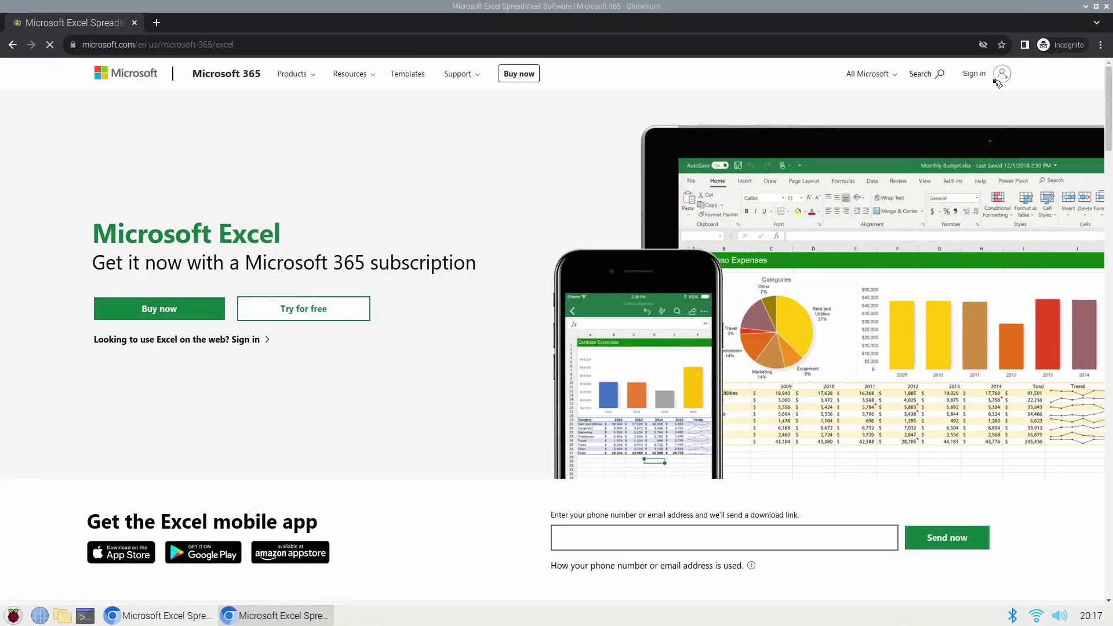
click(985, 75)
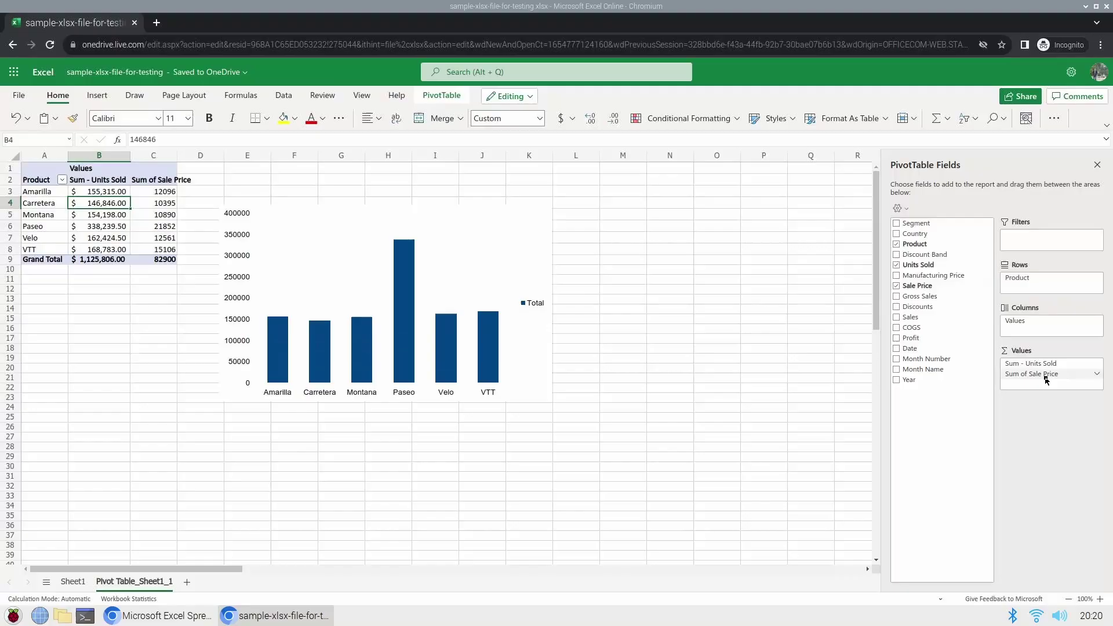
Change the Sale Price pivot field to summarize by Average.
click(1096, 377)
click(1032, 562)
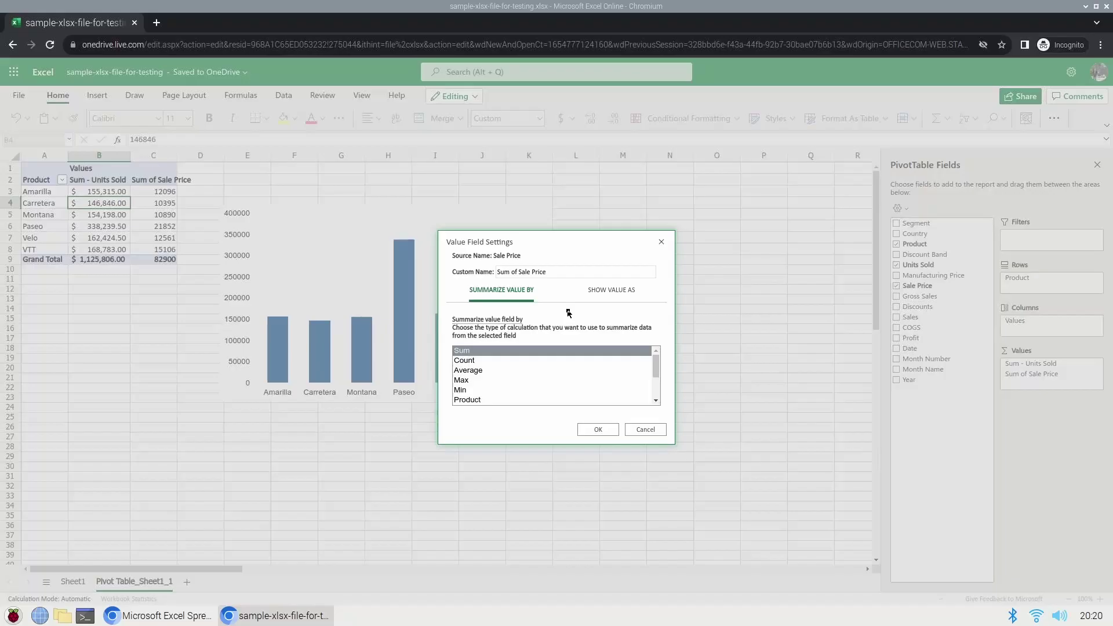
click(594, 429)
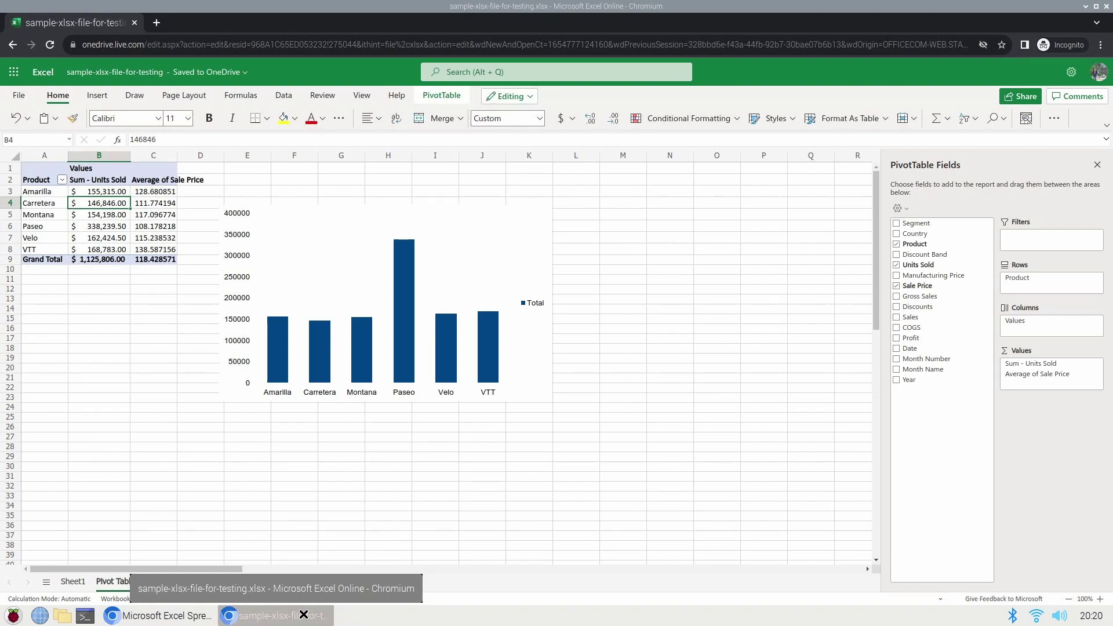
click(99, 427)
Cut and paste the units-sold chart to reposition it on the sheet.
click(997, 119)
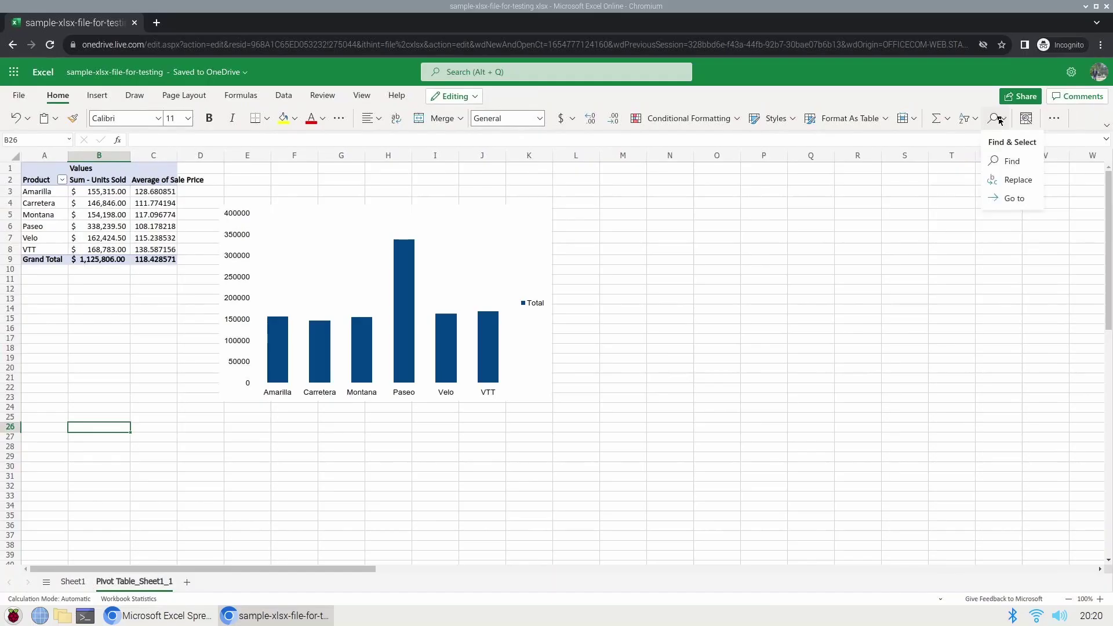
click(487, 218)
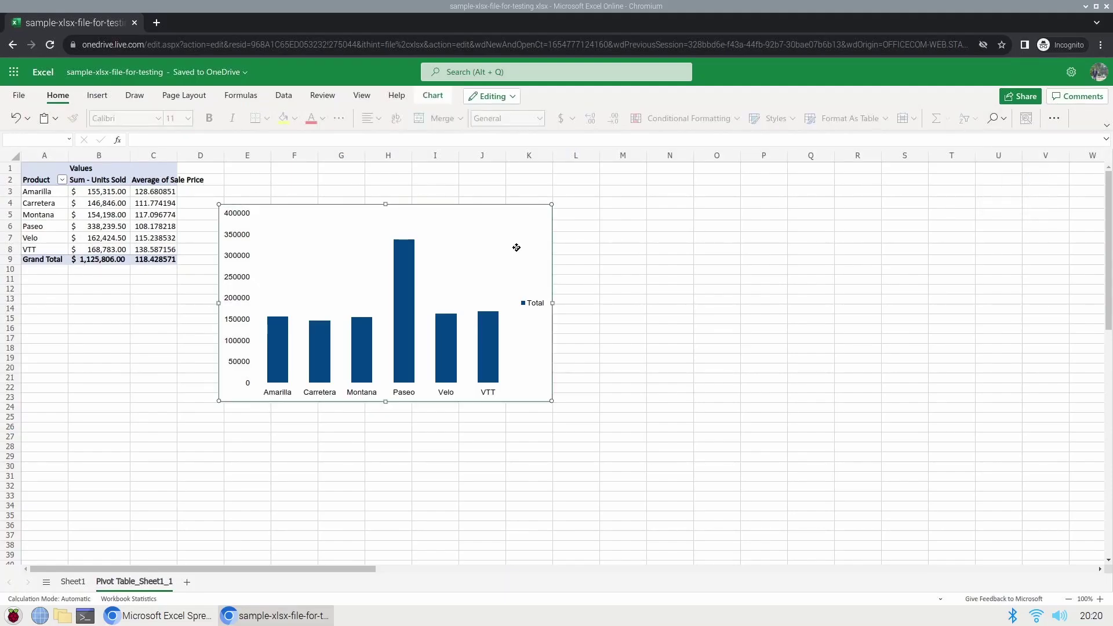
click(561, 313)
key(ctrl+v)
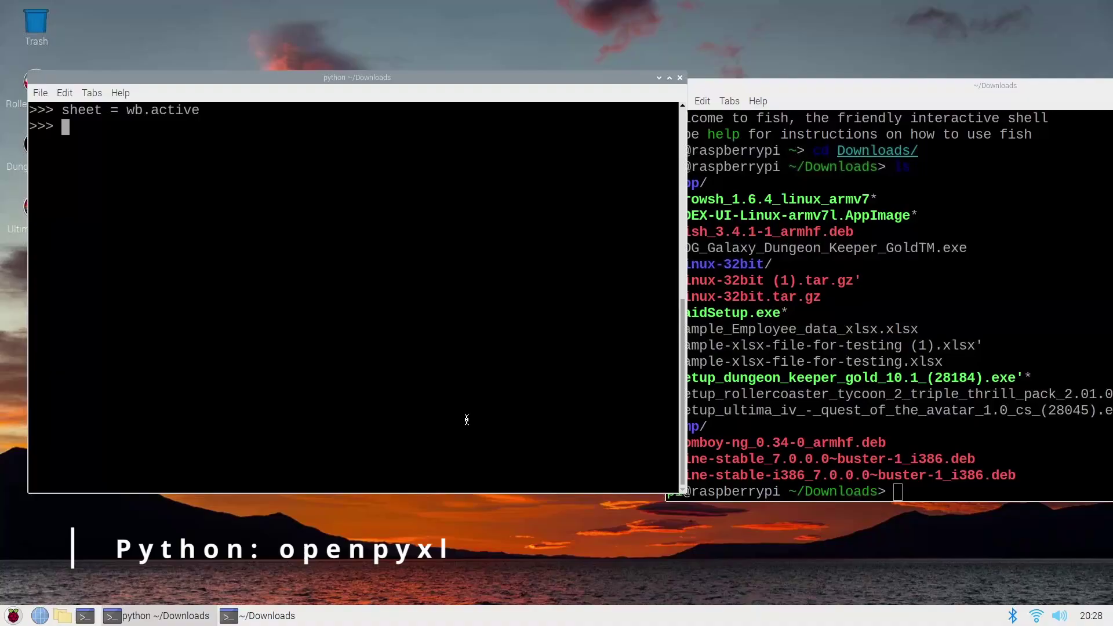
Run print(sheet) and print(wb.sheetnames) to show the active sheet and all sheet names.
text(print(sheet))
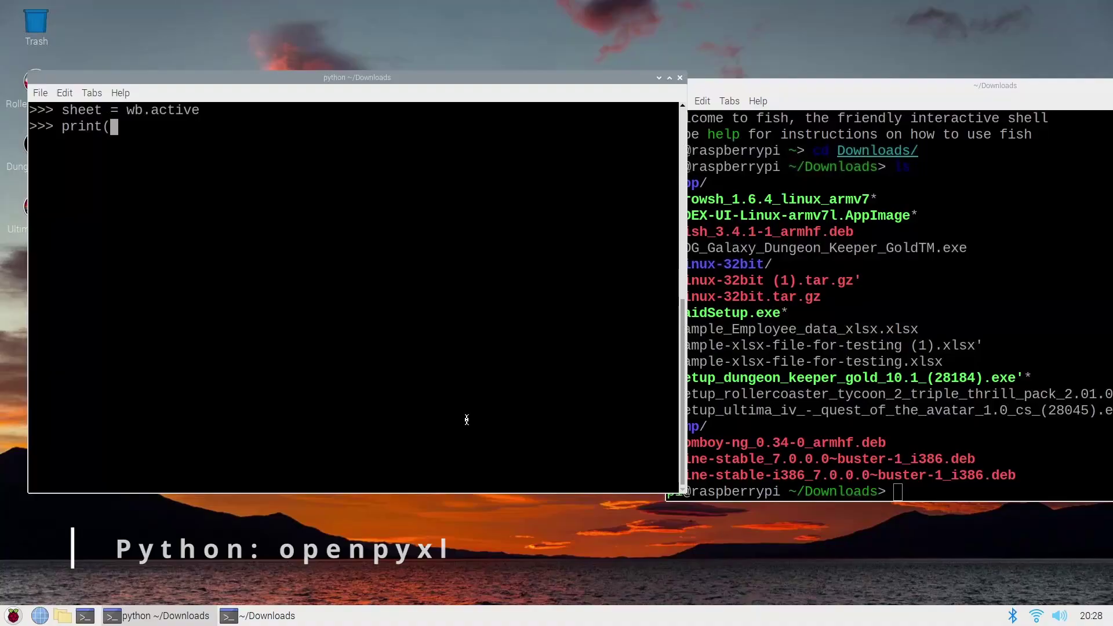
key(Return)
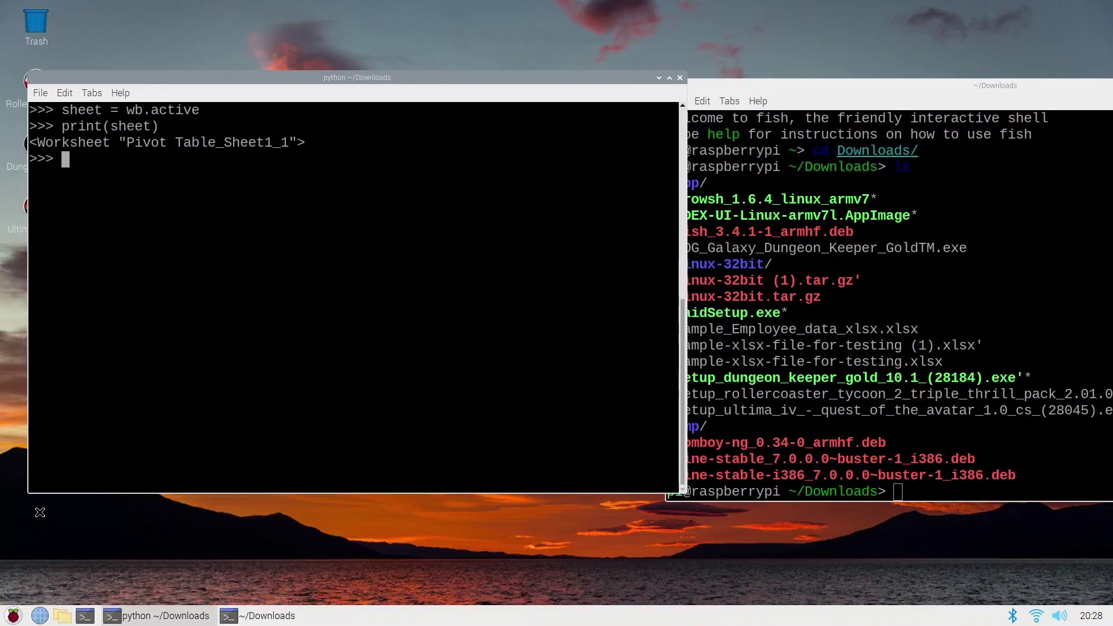
text(print(wb.sheetnames)
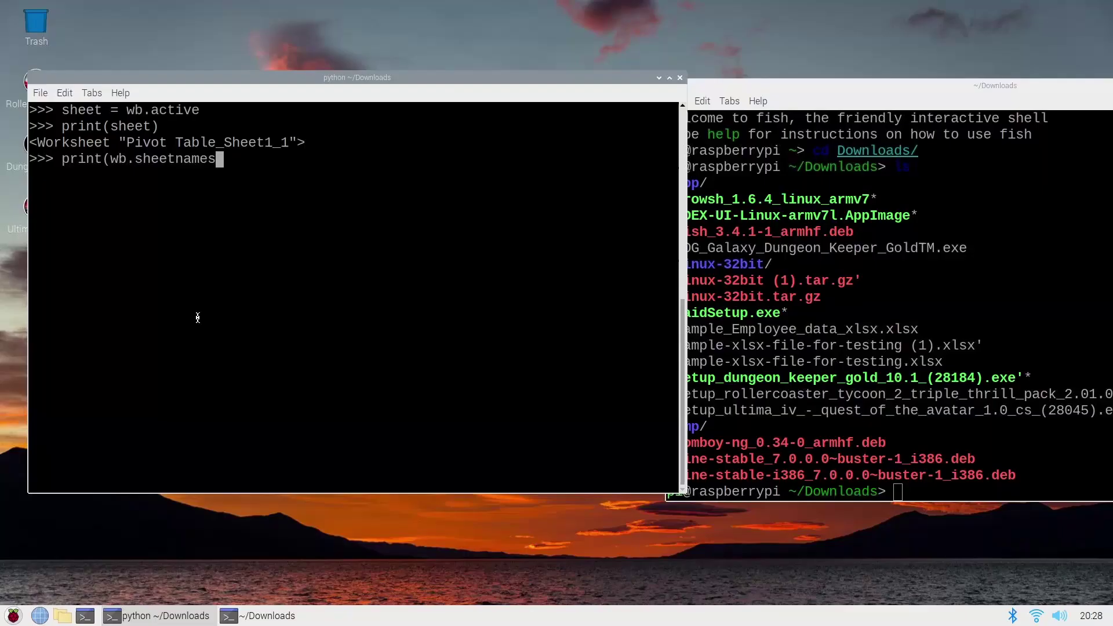
text())
key(Return)
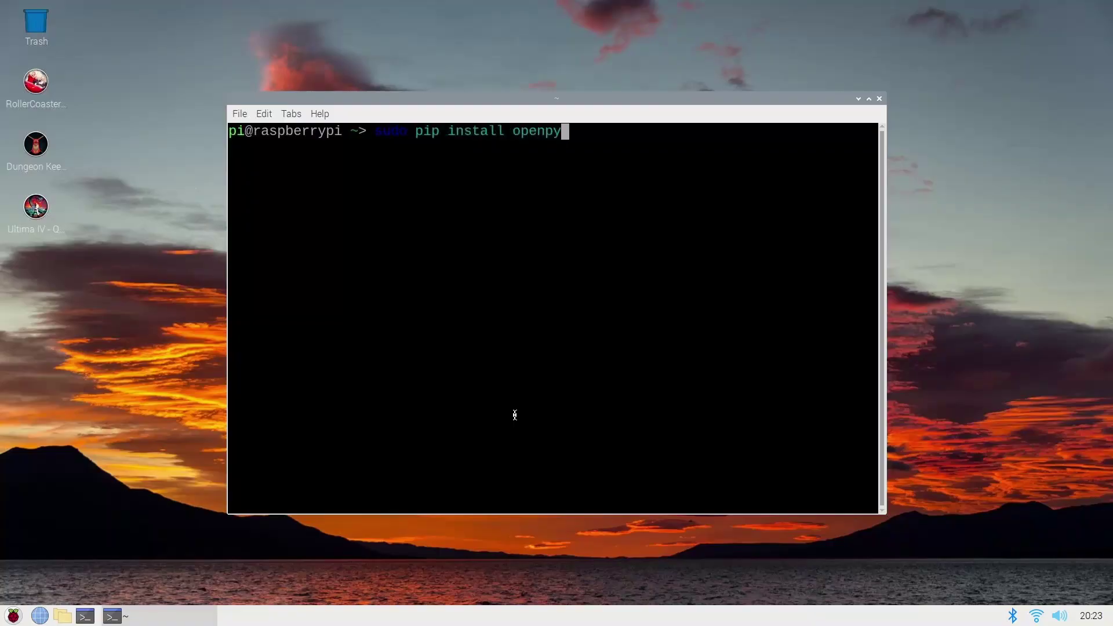
Install openpyxl with pip and launch the python interpreter.
text(xl)
key(Return)
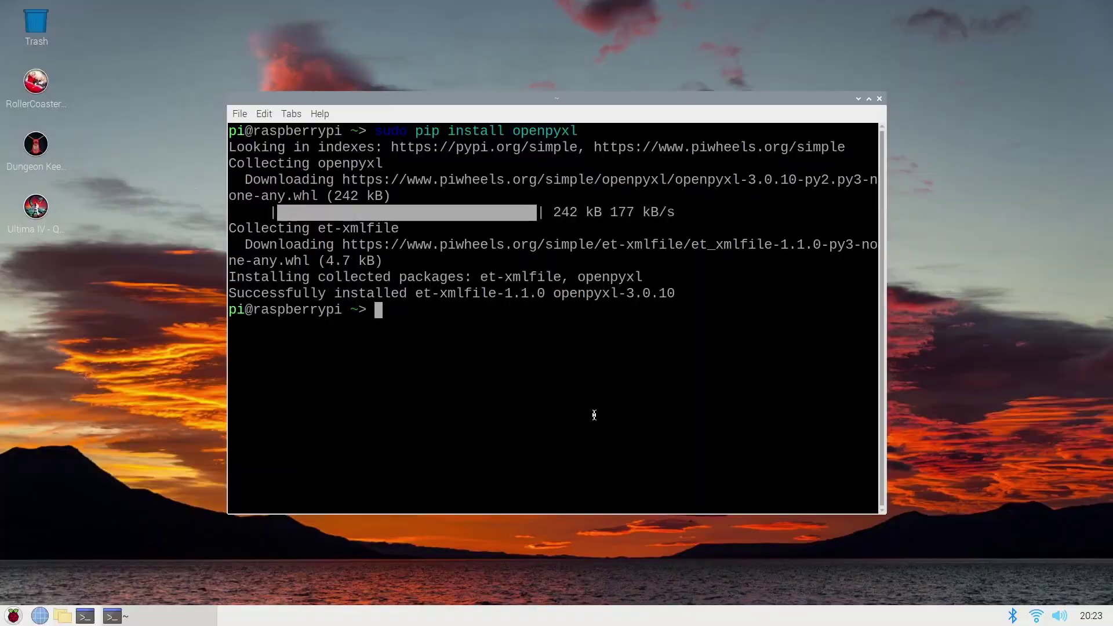
text(python)
key(Return)
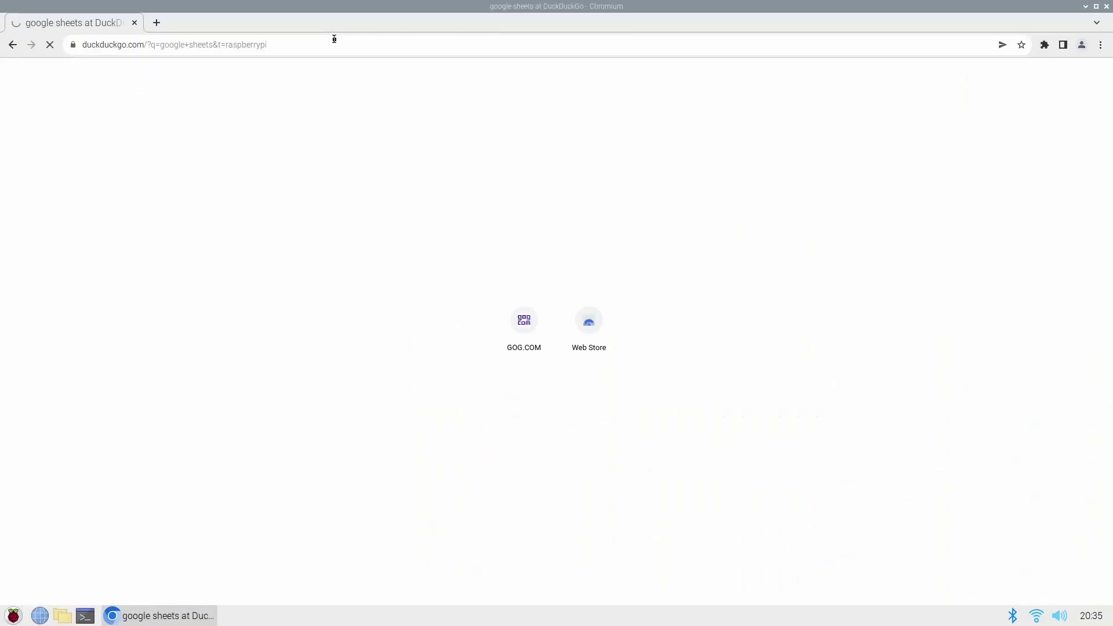
Open the 'Google Sheets: Online Spreadsheet Editor' search result.
click(177, 176)
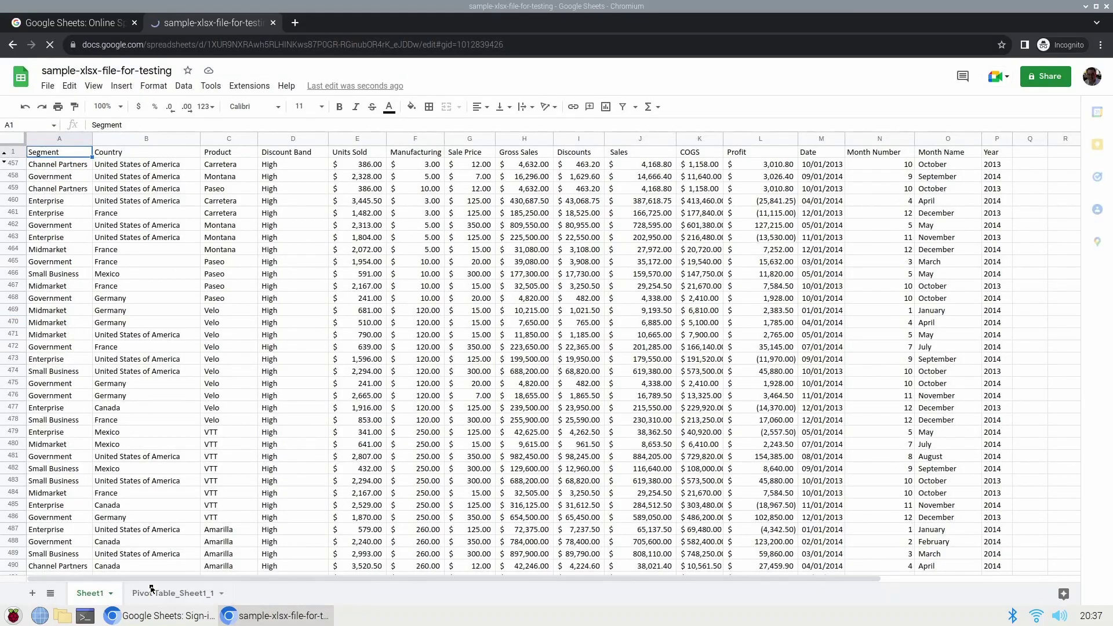
Insert the suggested Sum - Units Sold pie chart from the pivot table and close the Chart editor.
click(316, 249)
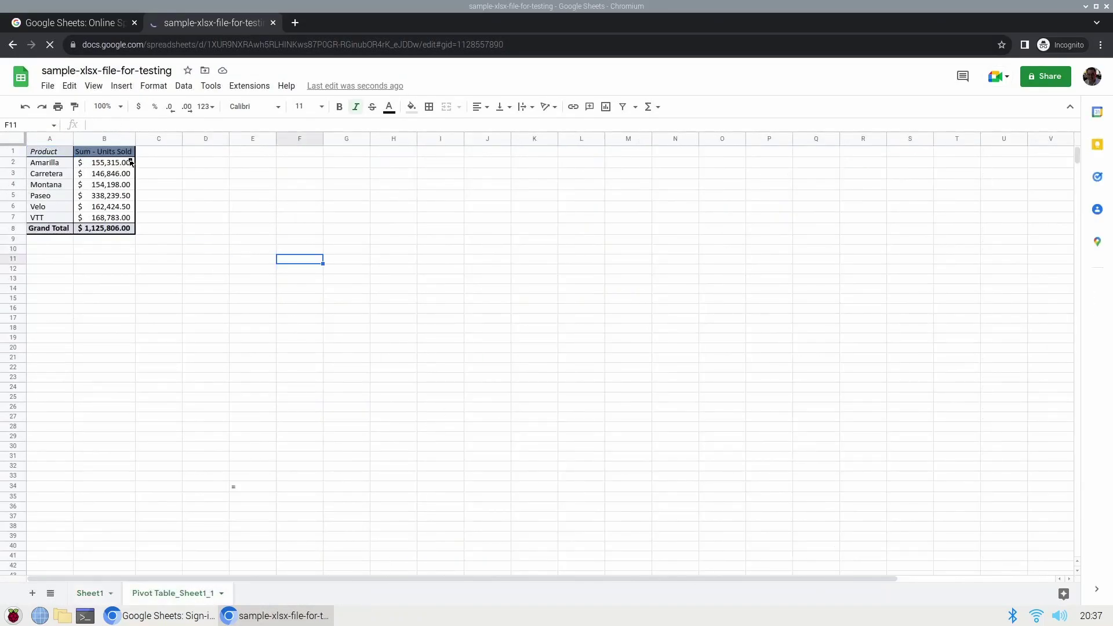
click(104, 195)
click(122, 86)
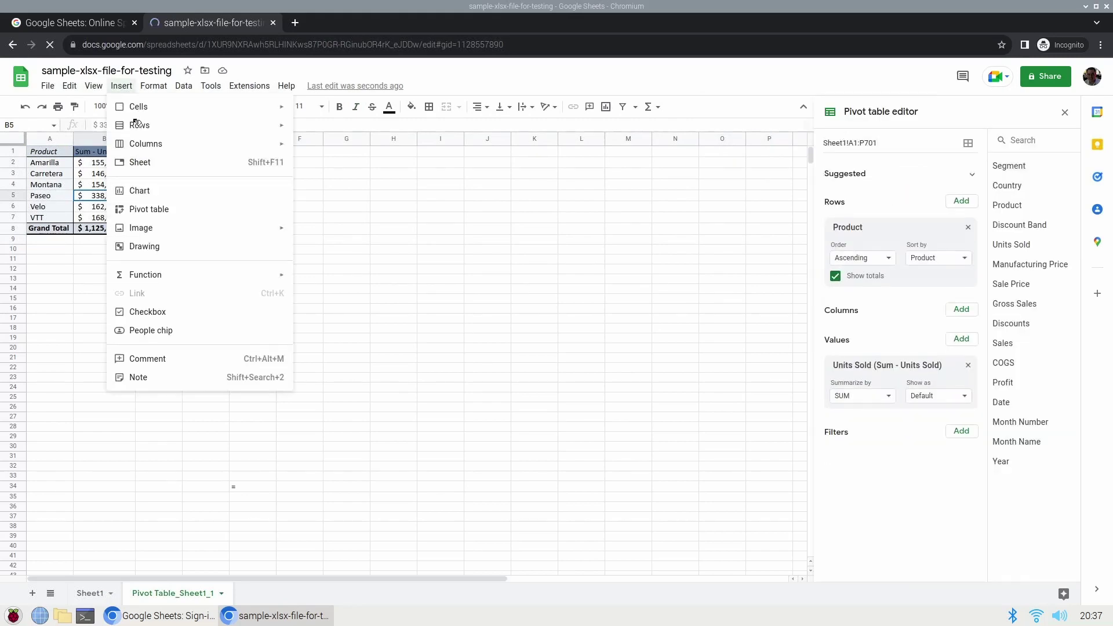
click(167, 194)
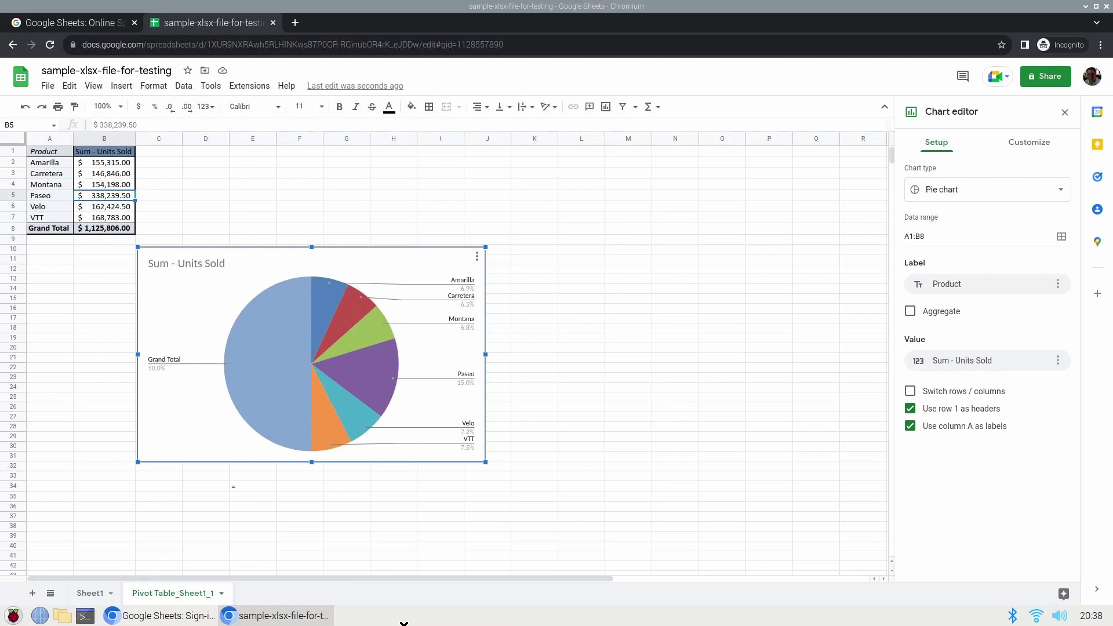
click(299, 195)
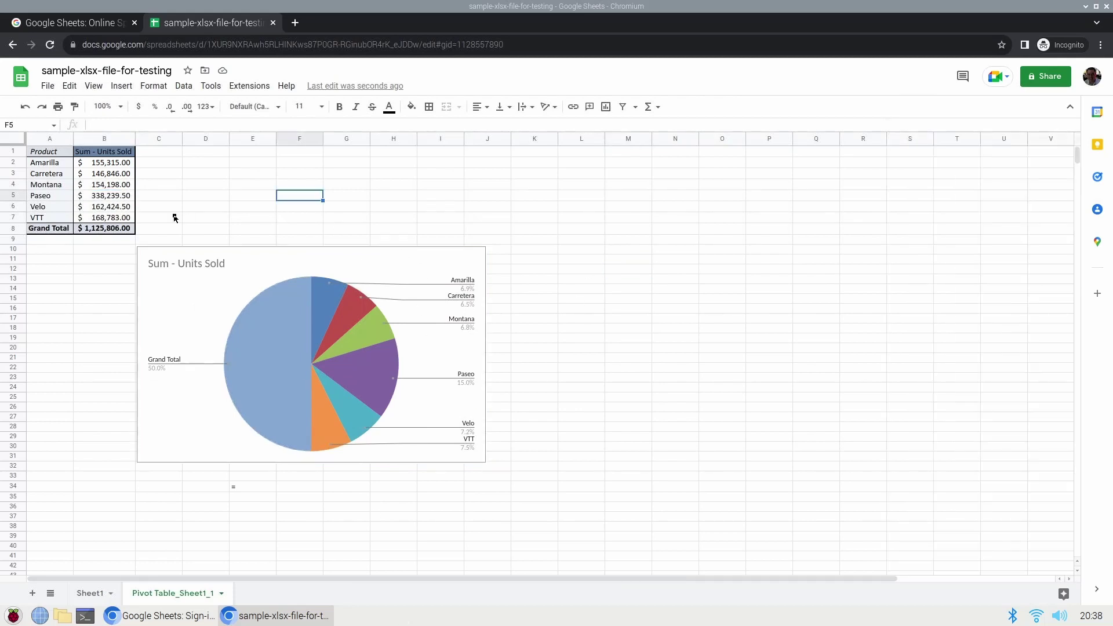
key(Left)
key(Left)
key(Left)
key(Left)
key(Up)
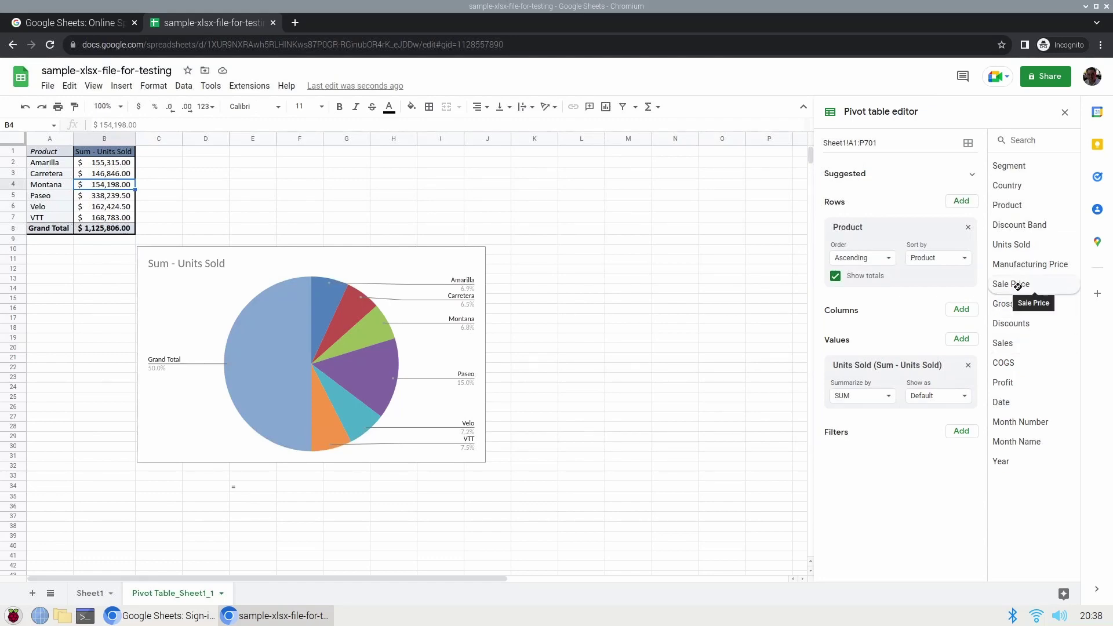
Add Sale Price to the pivot values summarized as AVERAGE, giving 118.43 overall.
drag(1017, 284, 883, 440)
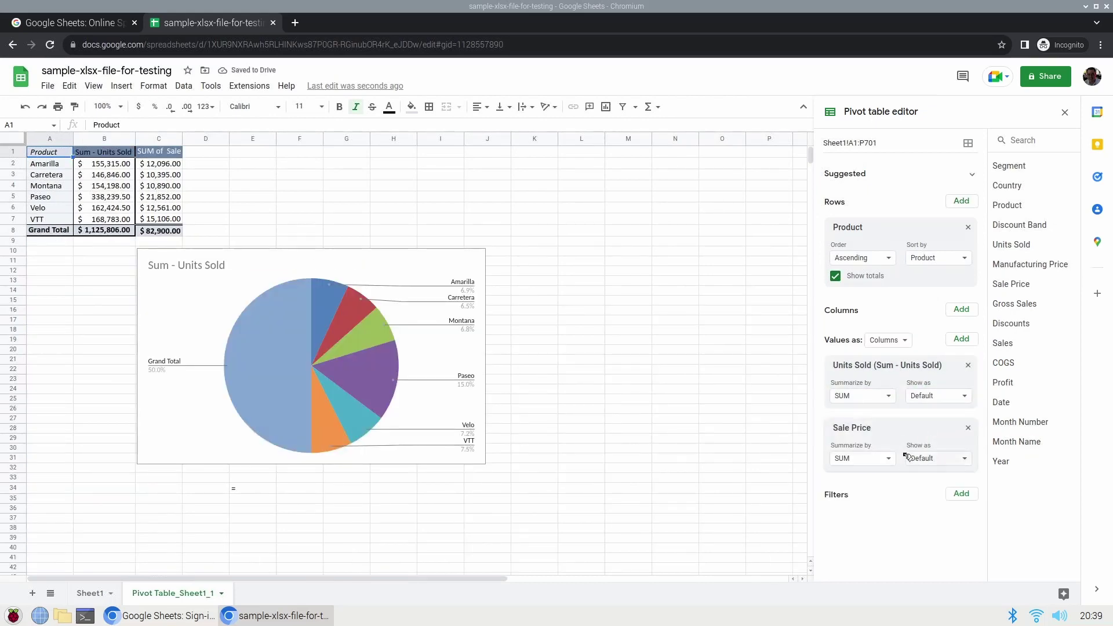
click(580, 328)
click(159, 174)
click(300, 207)
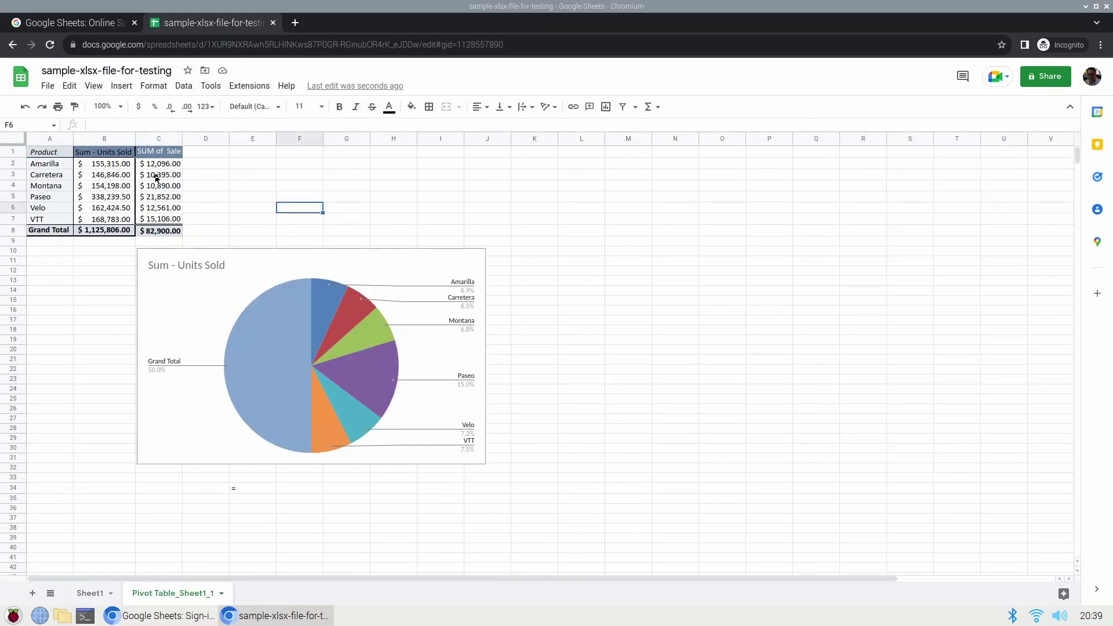
click(159, 174)
click(887, 459)
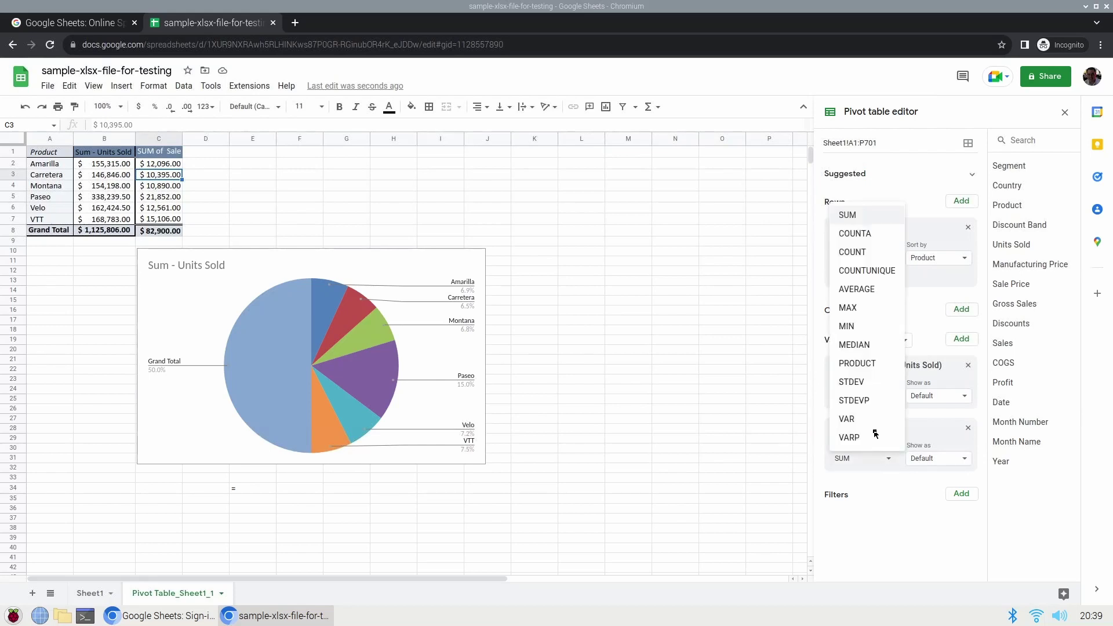
click(864, 293)
click(281, 210)
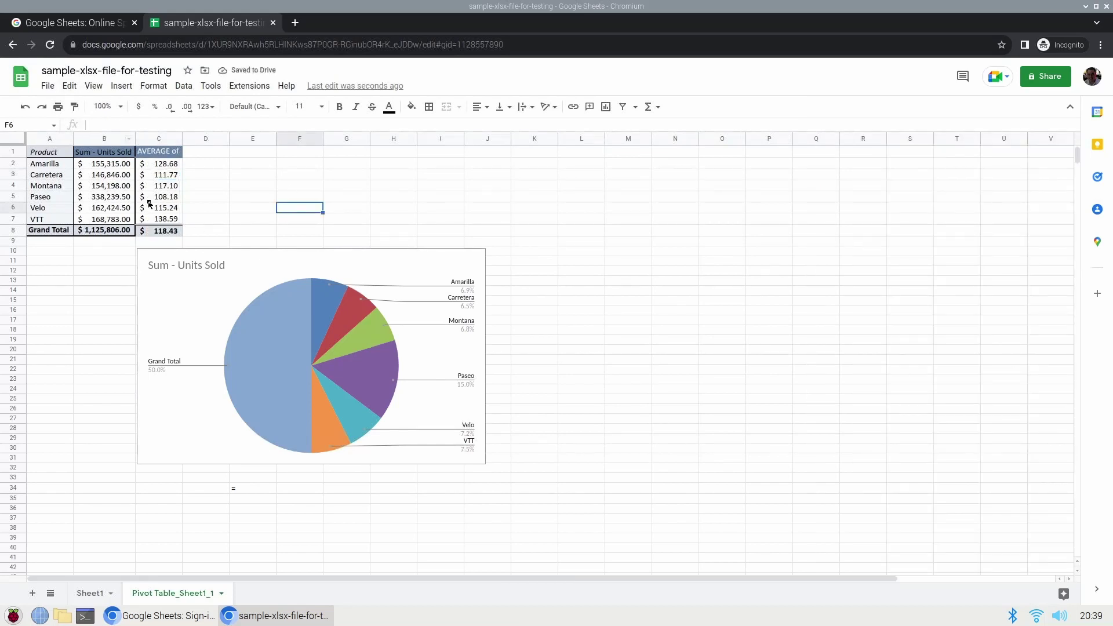
click(48, 86)
Download the workbook as Microsoft Excel (.xlsx), then insert a chart set to Gauge chart.
mouse_move(113, 234)
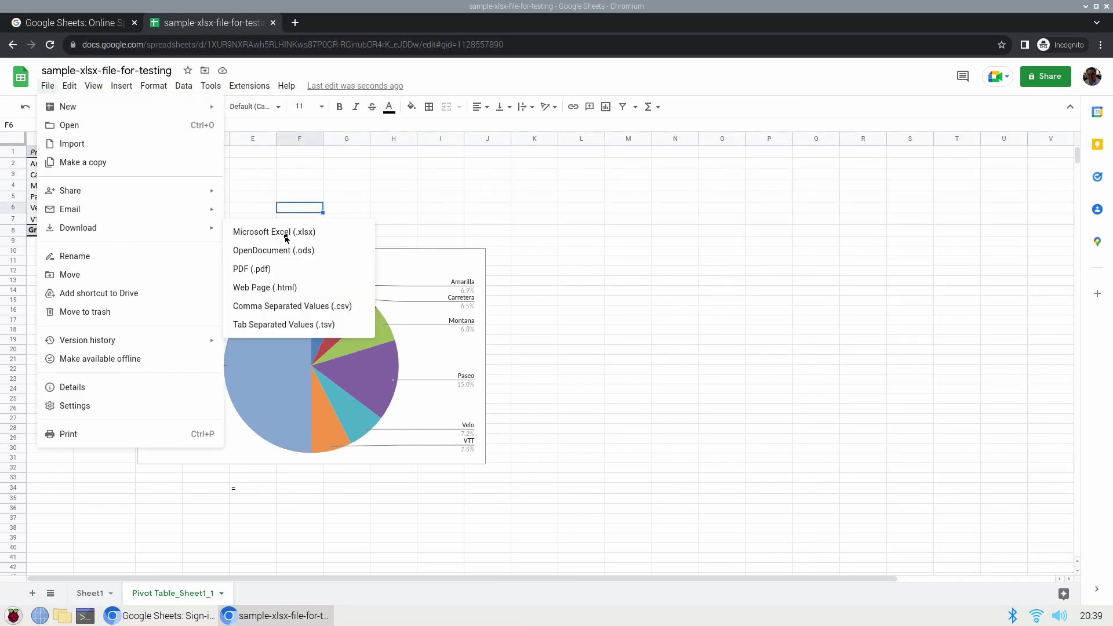
click(286, 234)
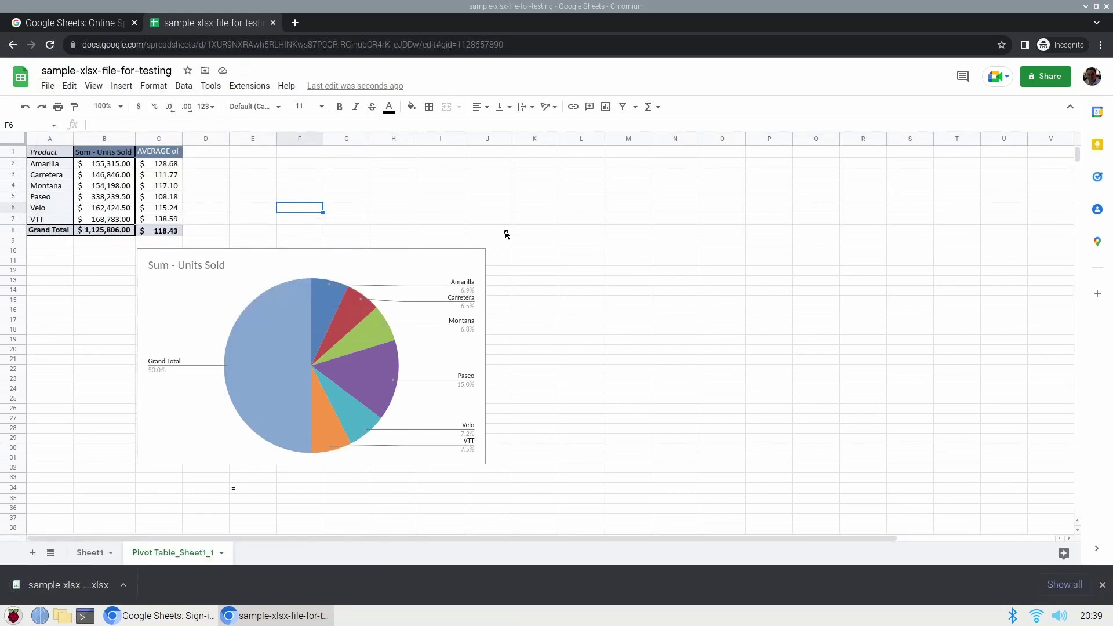
click(140, 86)
mouse_move(122, 86)
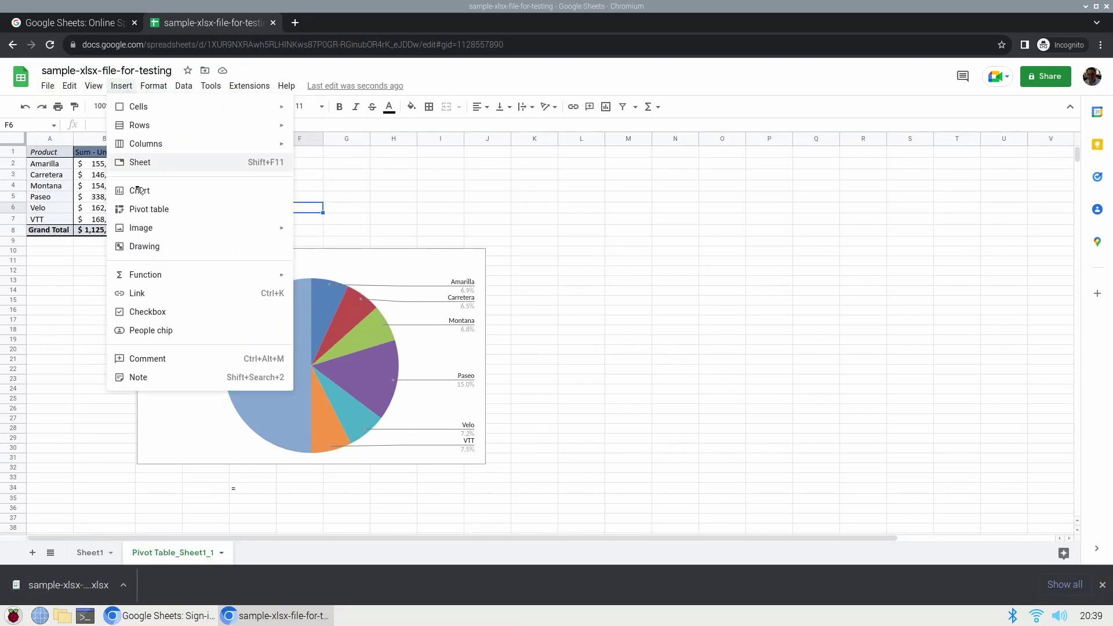
click(141, 190)
click(1073, 190)
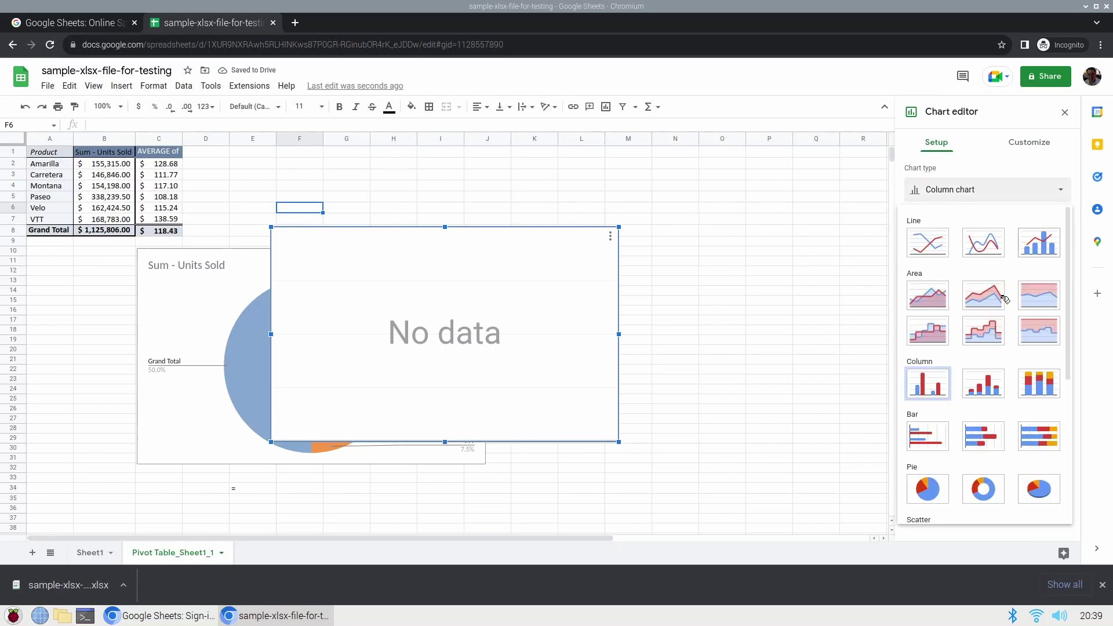
scroll(1000, 301, down, 5)
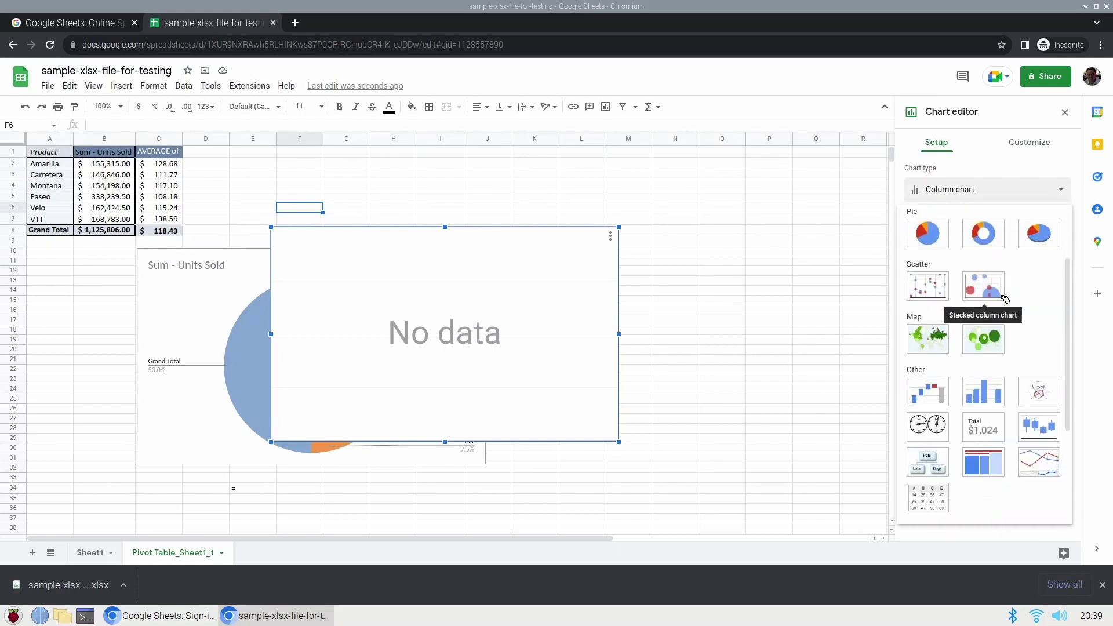
click(927, 427)
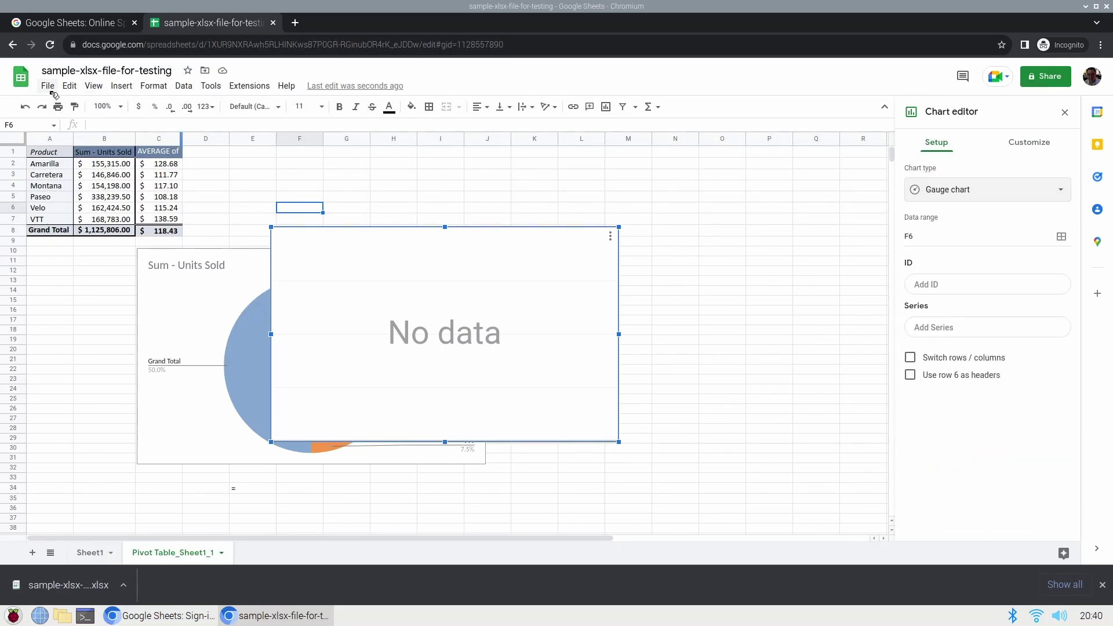
Launch Gnumeric from LXTerminal with the gnumeric command.
click(121, 86)
mouse_move(267, 278)
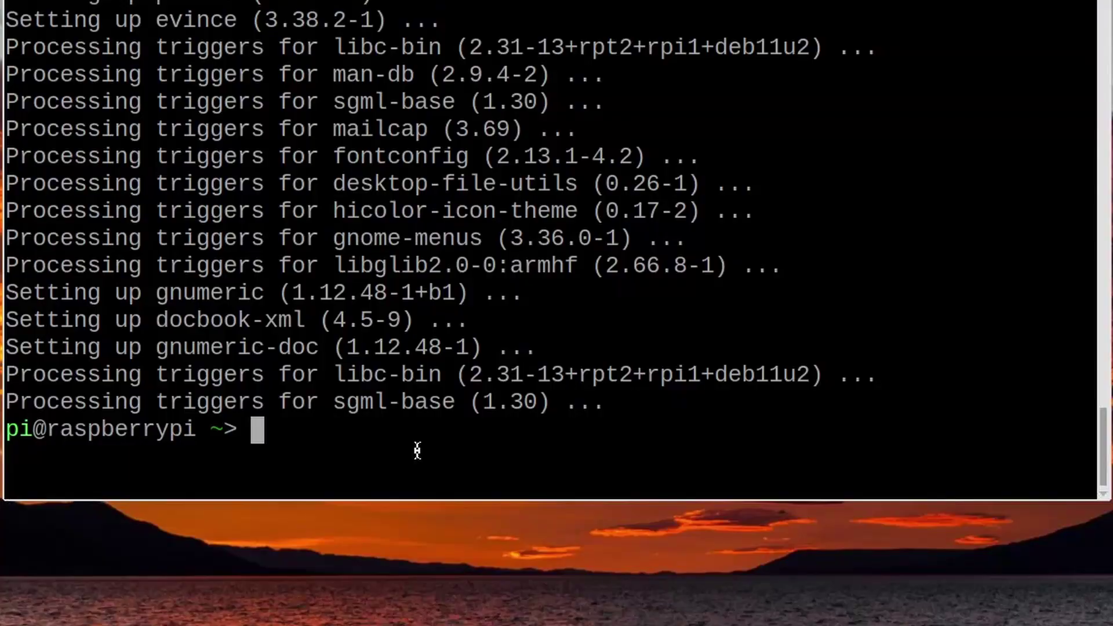
text(gnumeric)
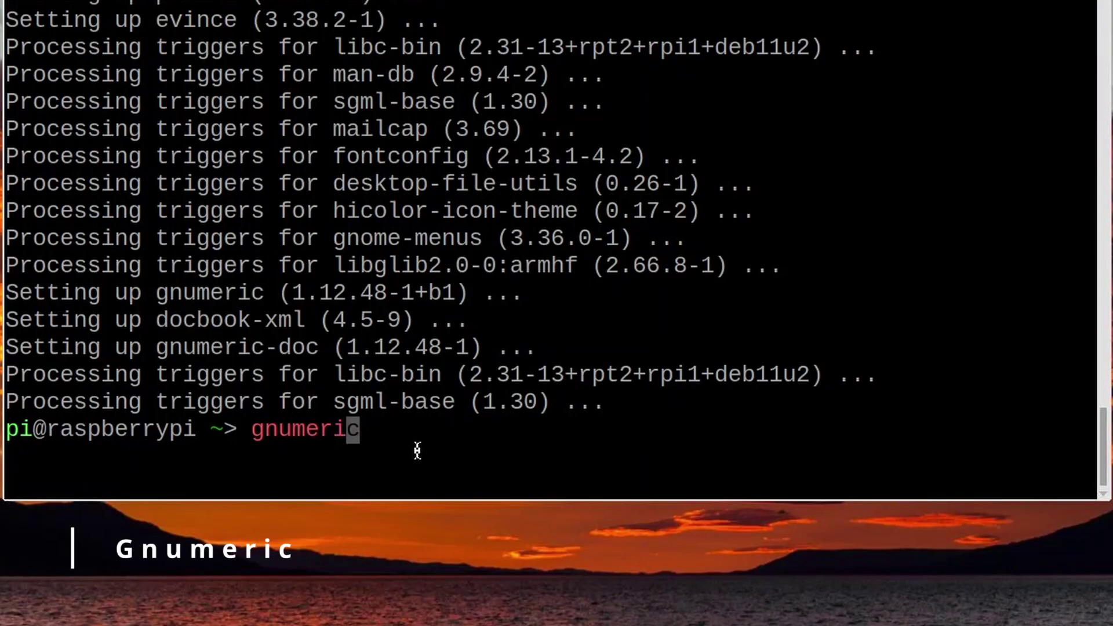
key(Return)
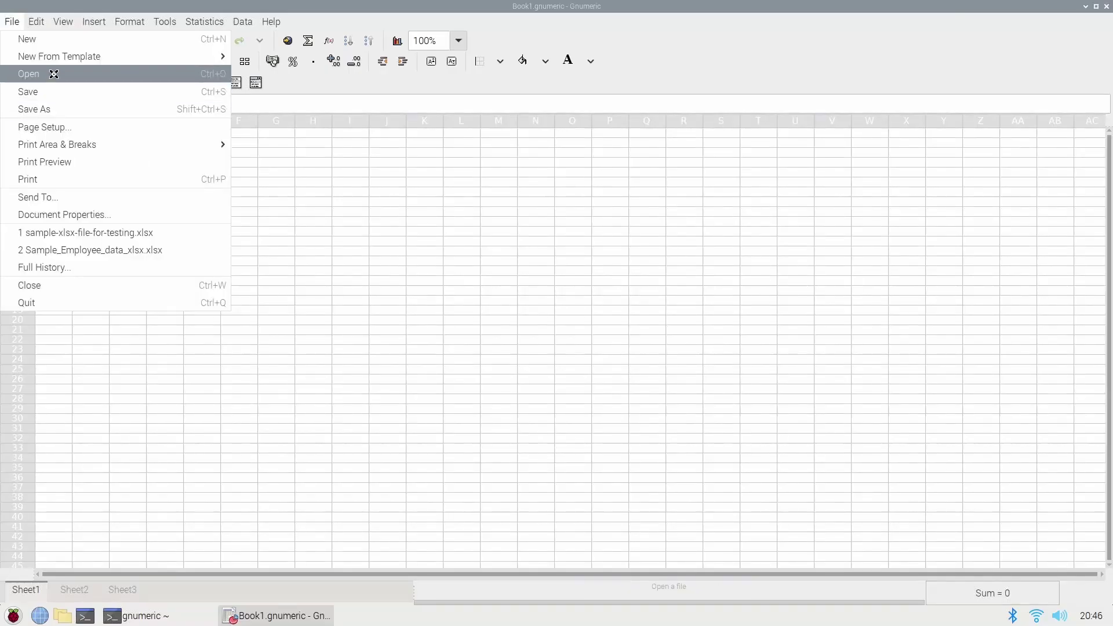
Open sample-xlsx-file-for-testing (1).xlsx from Downloads and dismiss the pivot table error report.
click(51, 74)
double_click(332, 148)
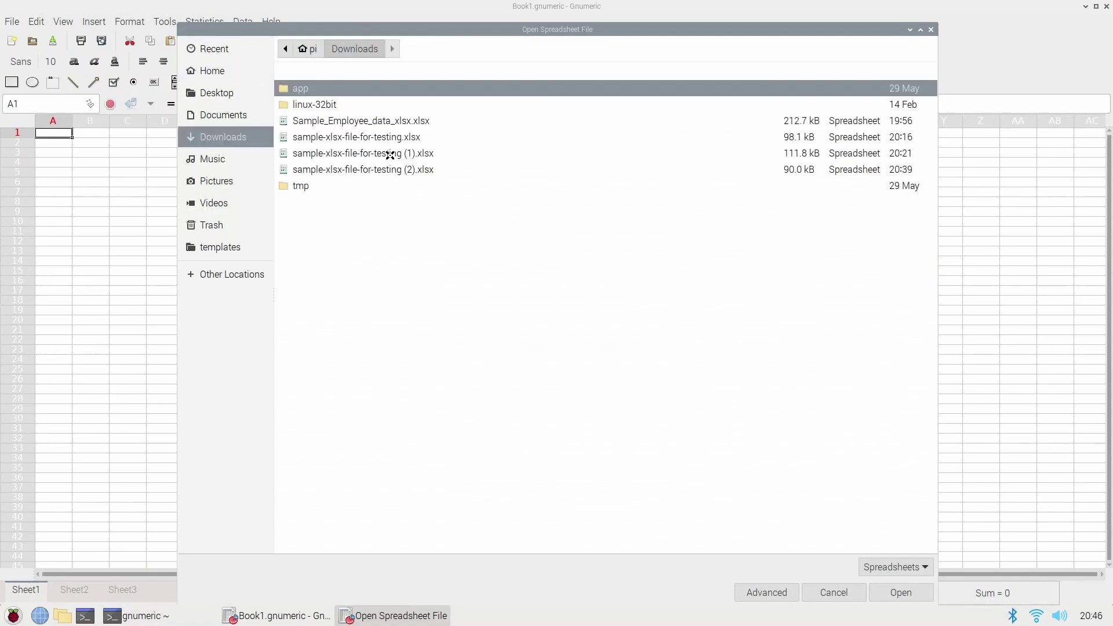
double_click(388, 153)
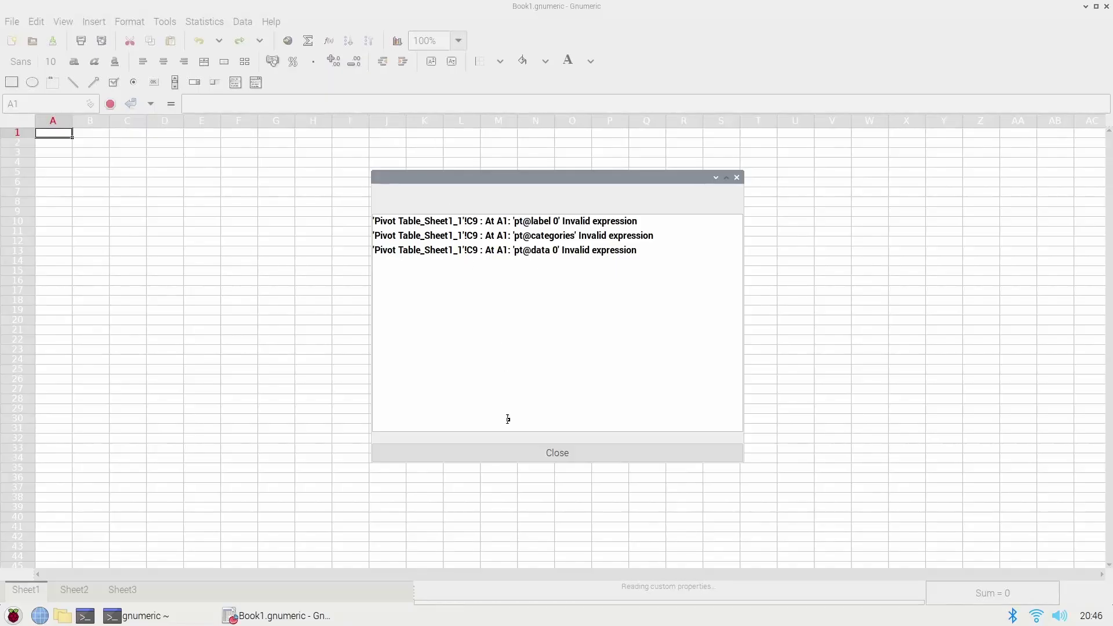
click(551, 451)
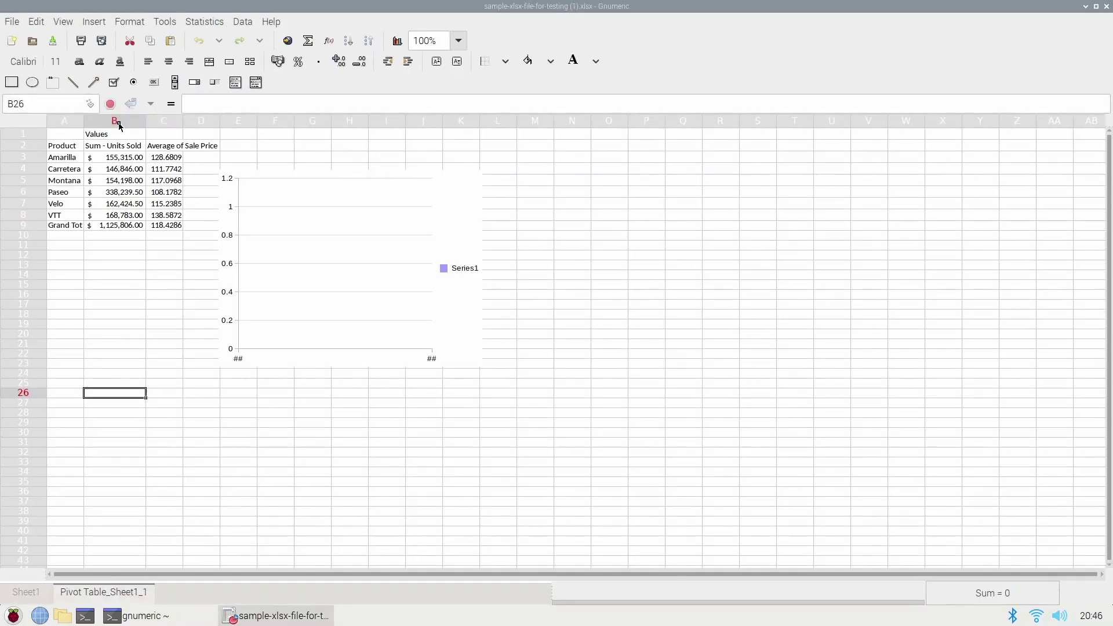
click(25, 597)
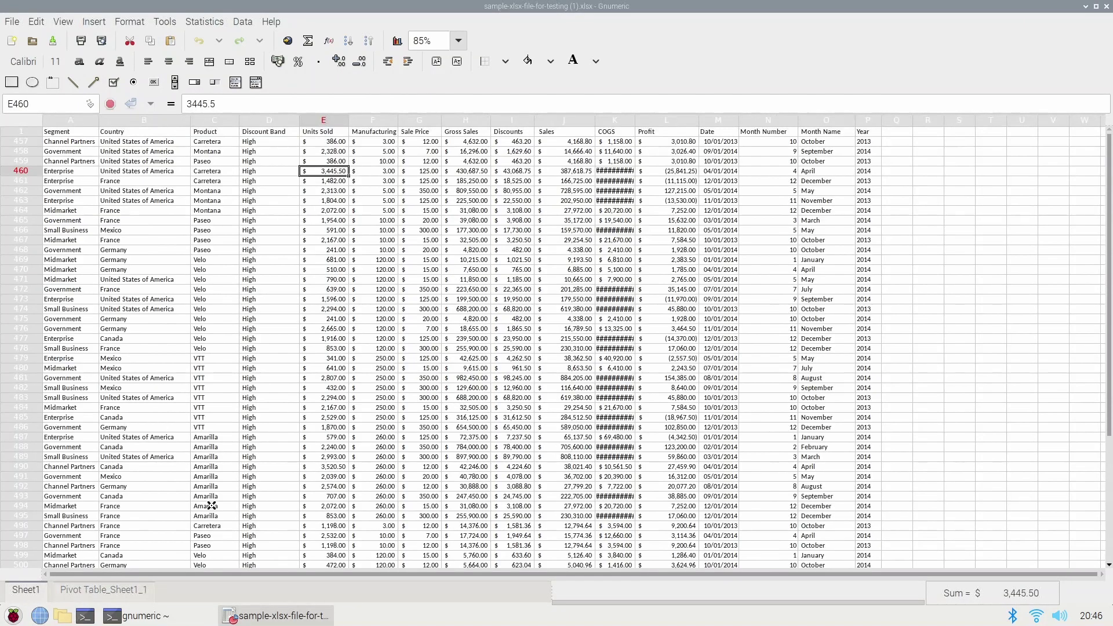
click(92, 591)
Delete the broken empty chart and select the pivot values B2:C9.
click(462, 331)
key(Delete)
click(164, 192)
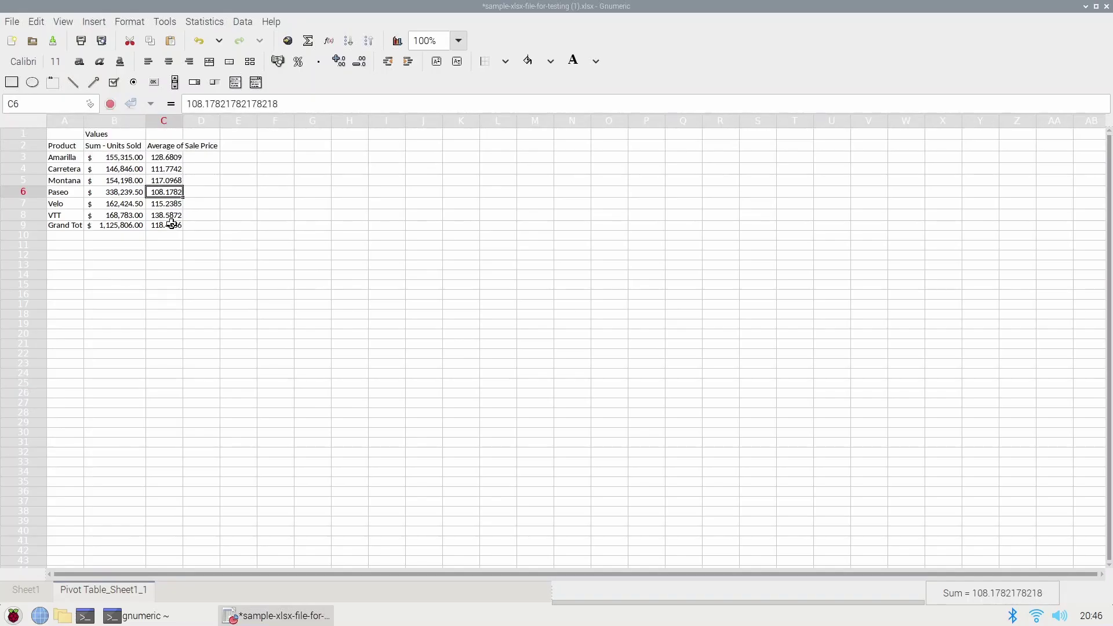
drag(164, 225, 119, 148)
click(95, 22)
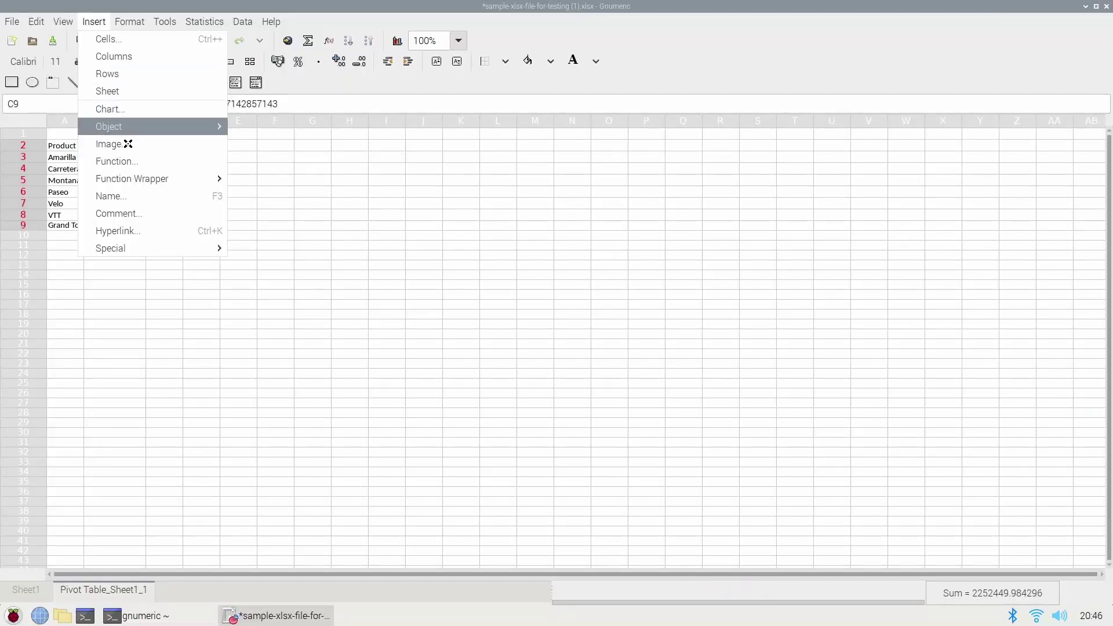
Insert a Column chart of B2:C9 and place it on the sheet around row 20.
click(138, 111)
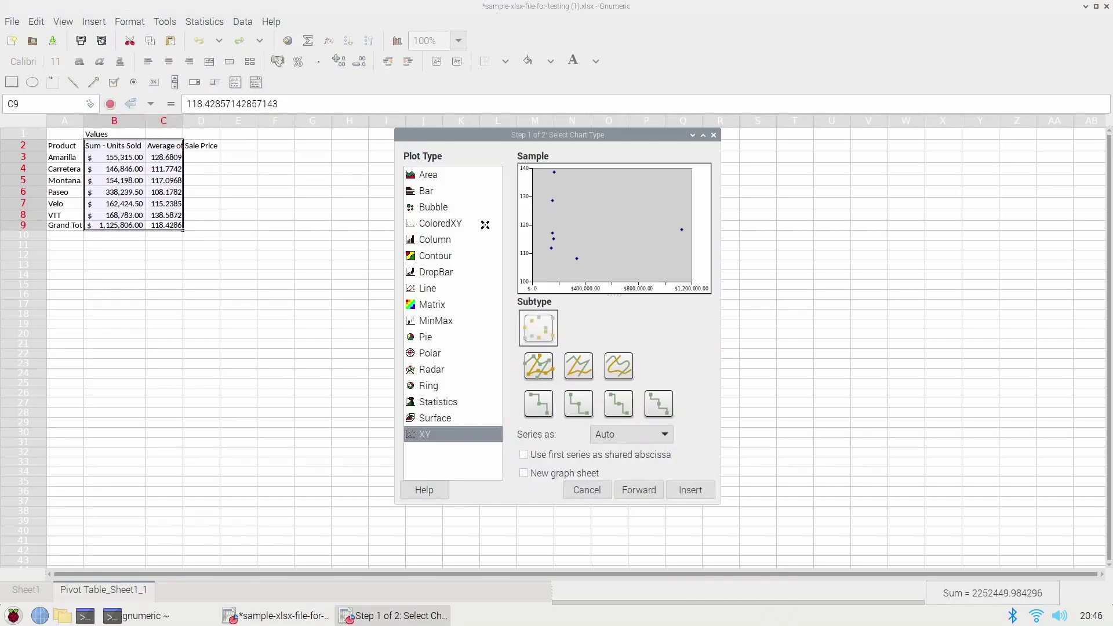
click(439, 245)
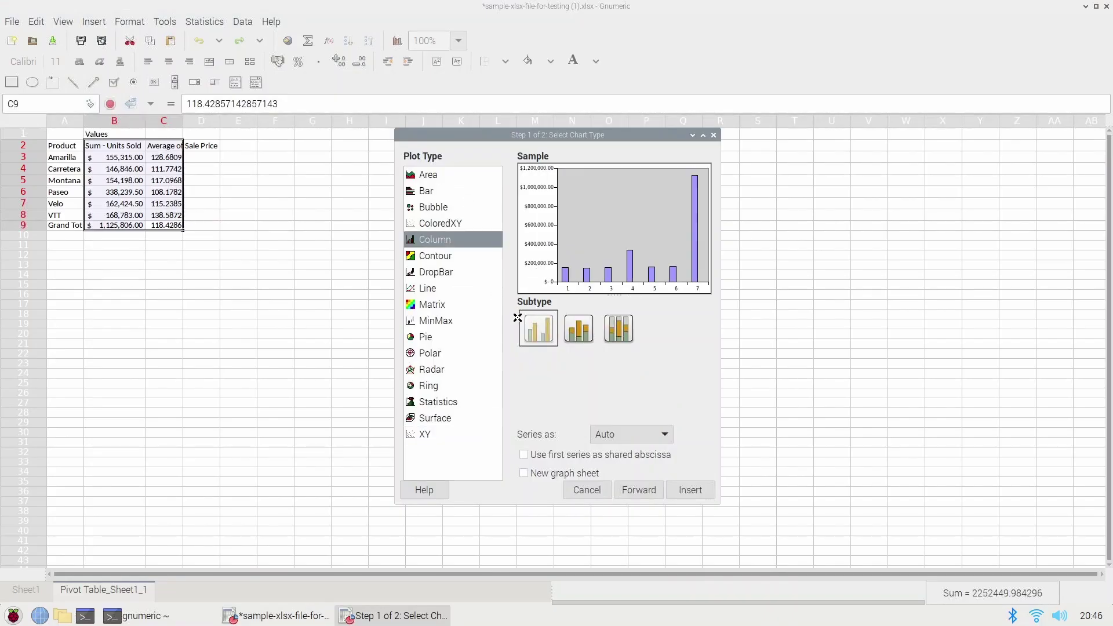
click(688, 491)
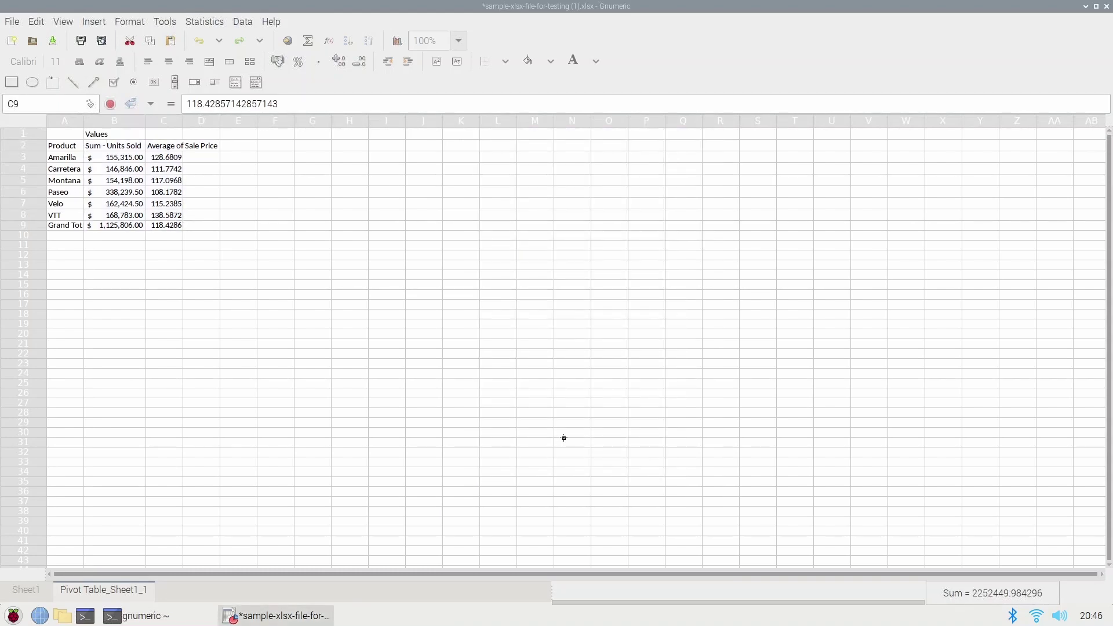
click(397, 333)
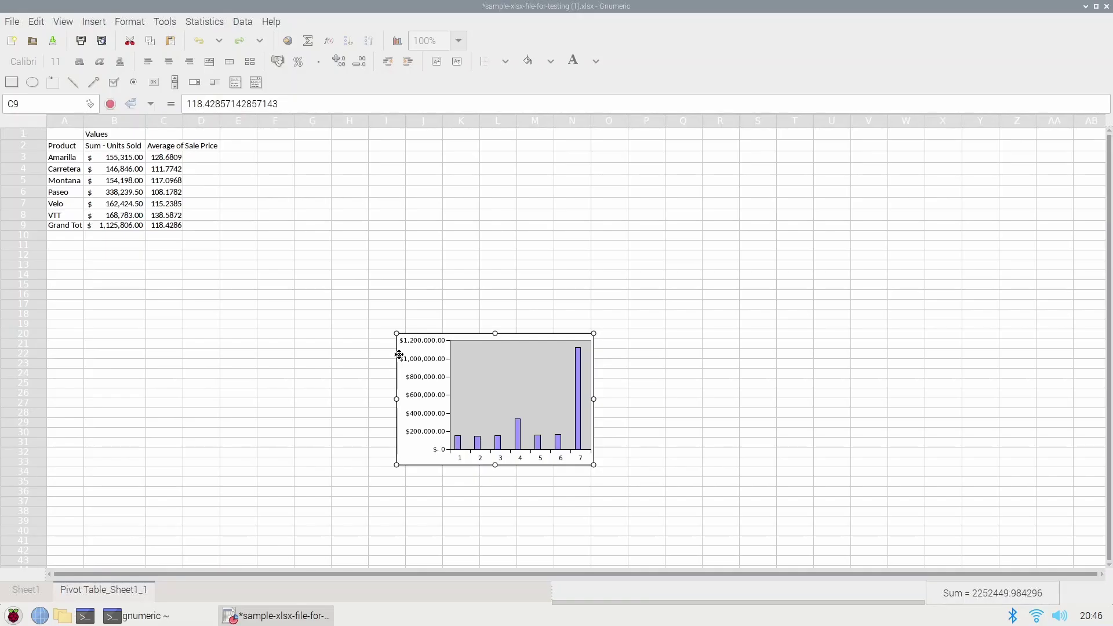